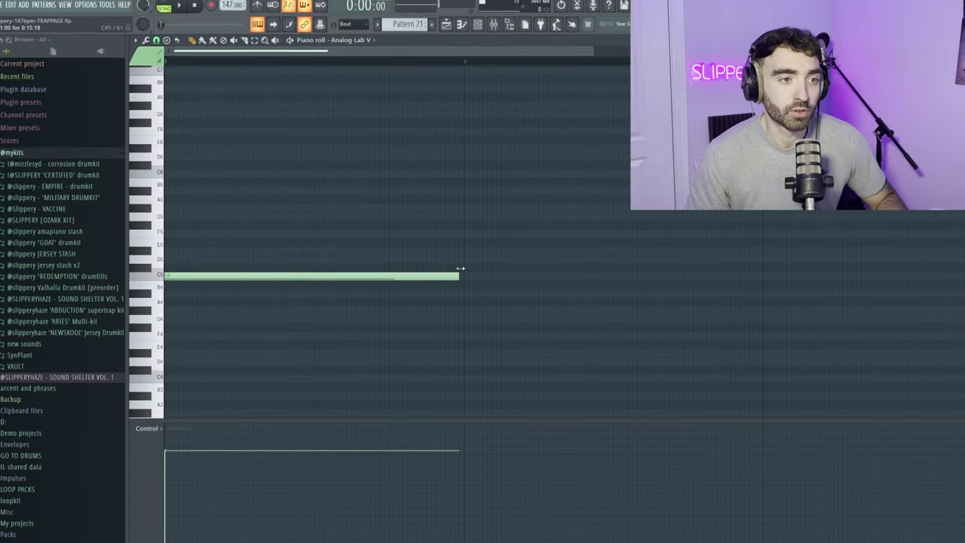
Step: Add a G#5 note above the C5 note and raise it one octave to G#6
left_click_drag(448, 216, 154, 204)
scroll(182, 280, "down", 2)
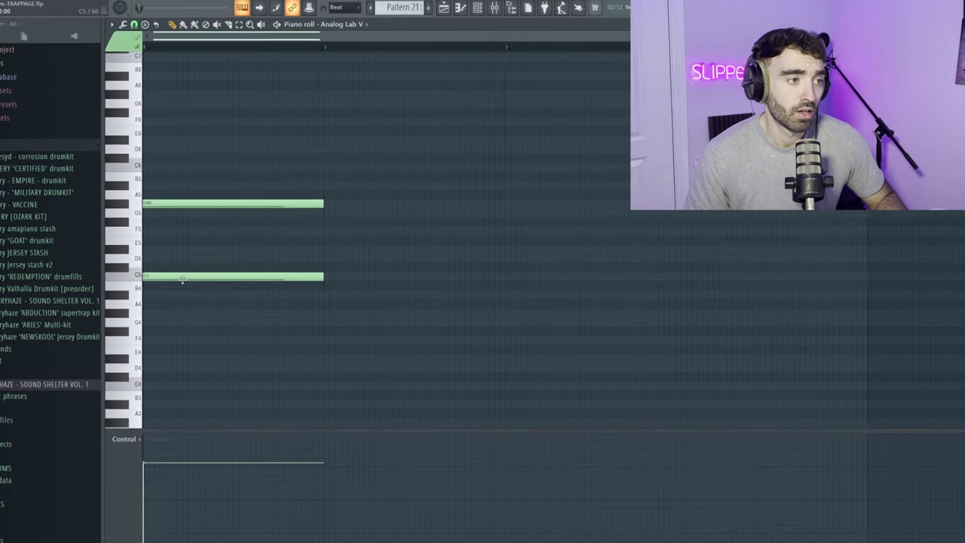
left_click(180, 202, "ctrl")
key("ctrl+Up")
Step: Copy the C5 note and move the copy down one octave to C4
left_click(153, 276, "ctrl")
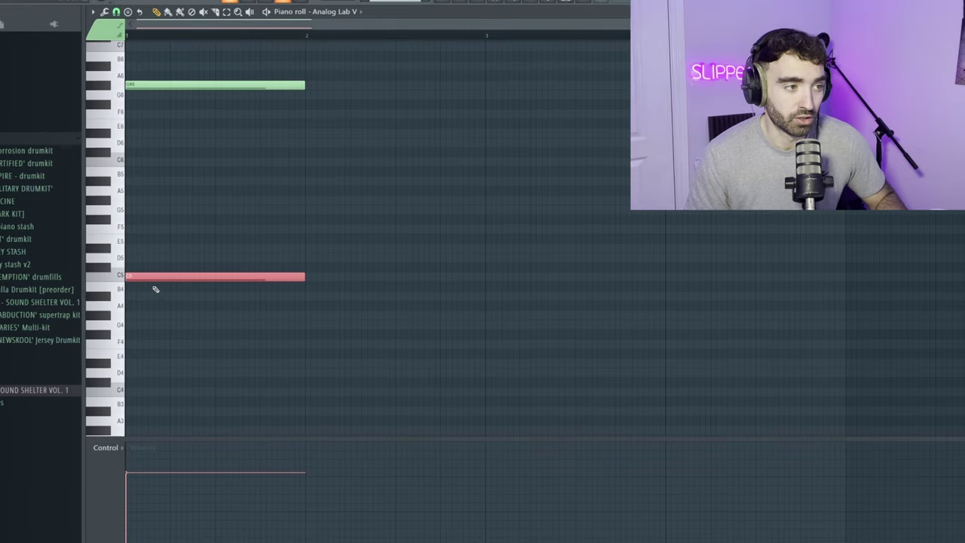
key("ctrl+c")
key("ctrl+v")
key("ctrl+Down")
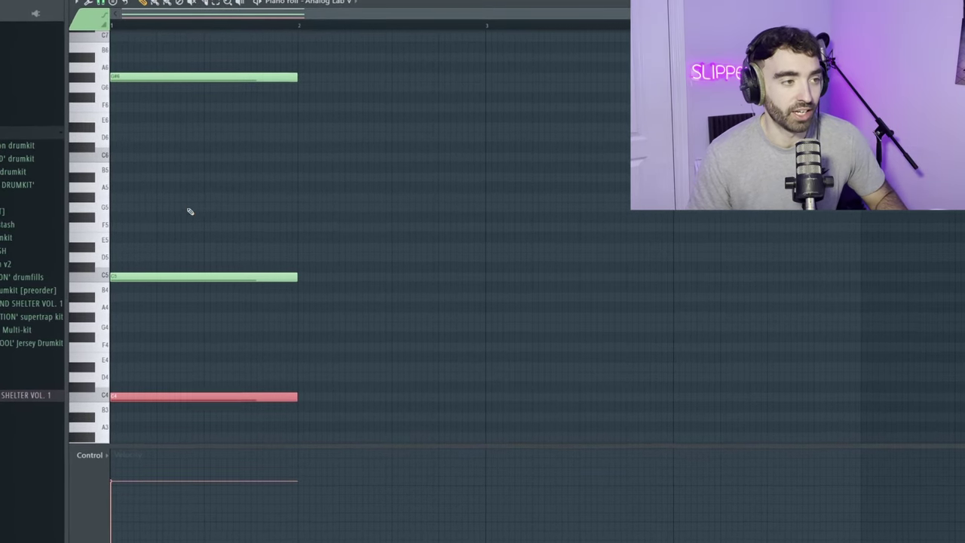
Step: Lengthen the C4, C5 and G#6 notes to four bars and duplicate them across the following four bars
key("ctrl+d")
key("ctrl+a")
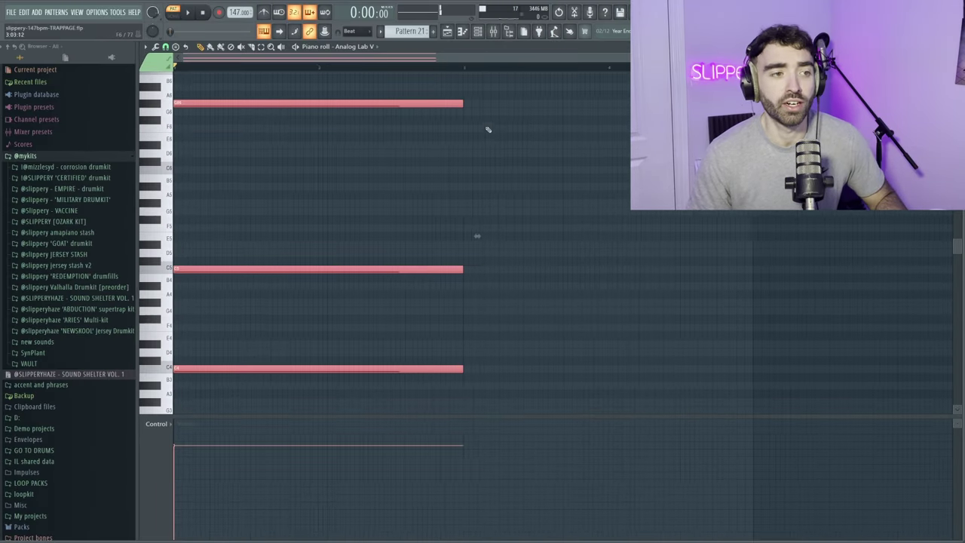
key("ctrl+d")
key("space")
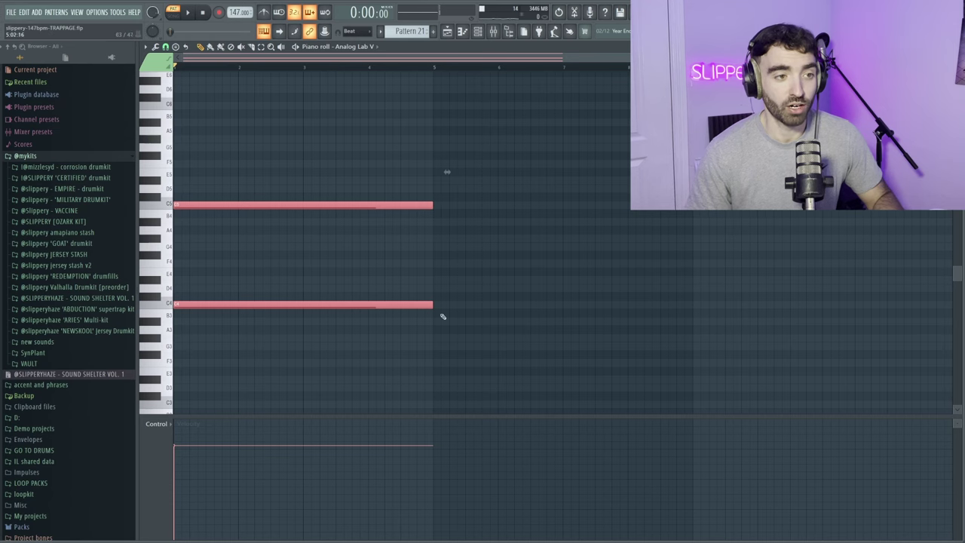
left_click_drag(263, 70, 446, 366)
key("ctrl+b")
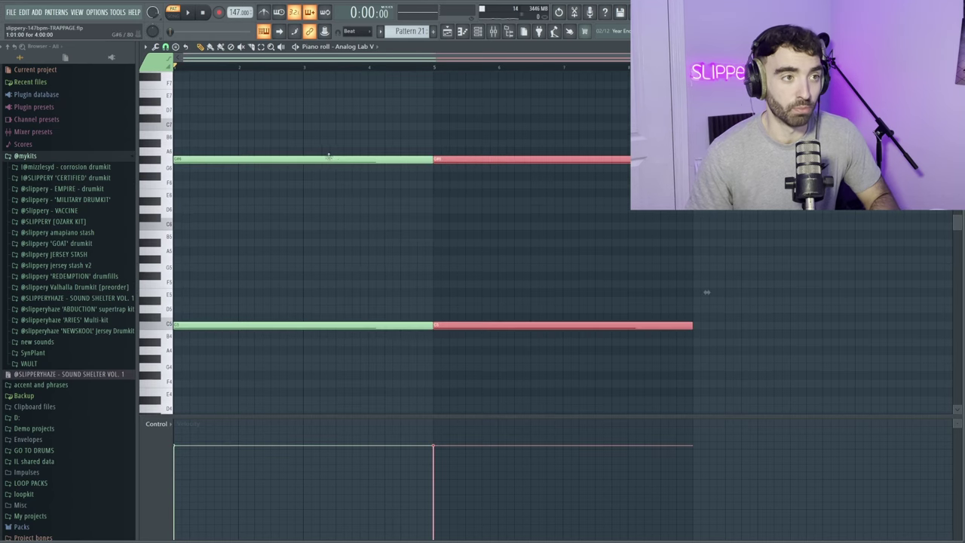
scroll(339, 135, "down", 1)
left_click(361, 112)
key("space")
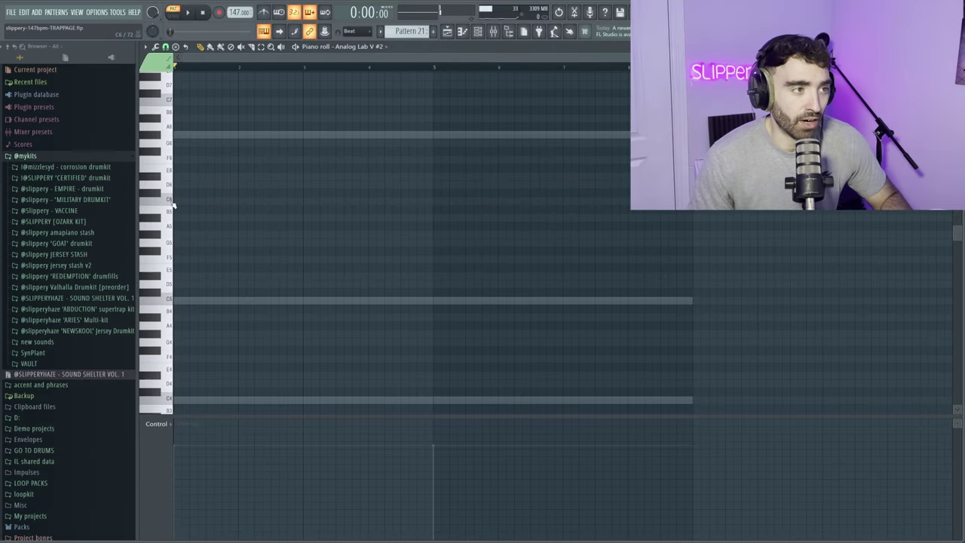
Step: Give Analog Lab V #2 a four-bar C6 note and duplicate it to fill bars 5 to 8
key("space")
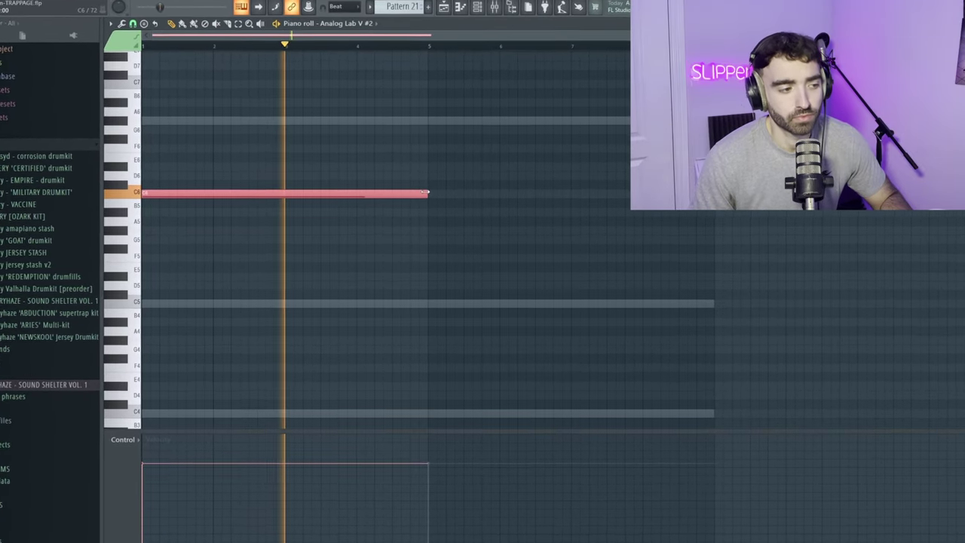
key("ctrl+b")
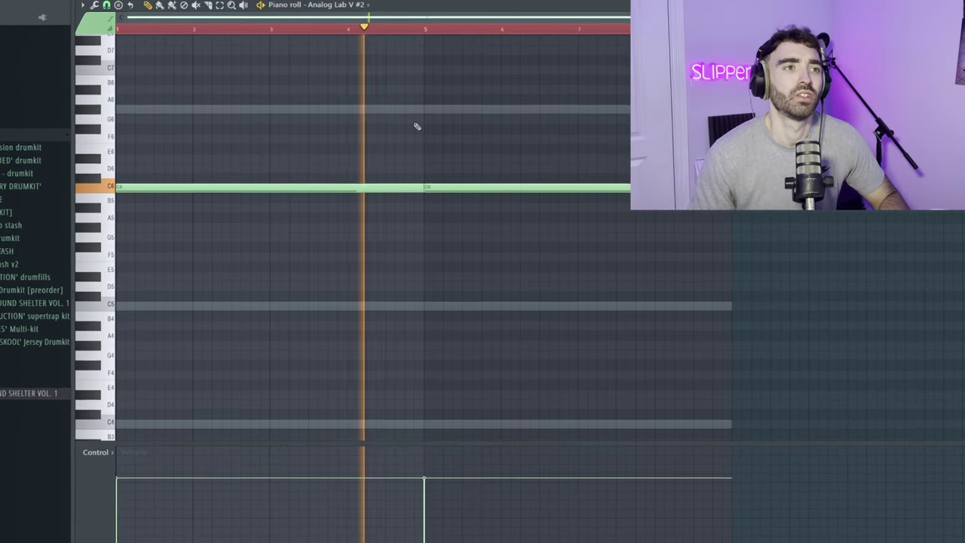
key("space")
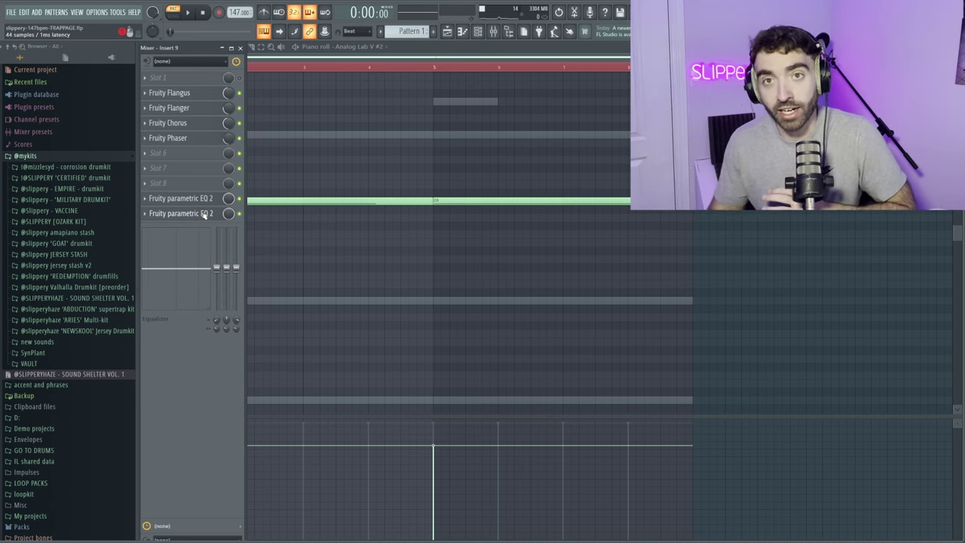
Step: Examine the Fruity Flangus, Flanger, Chorus, Phaser and parametric EQ 2 settings on mixer Insert 9
left_click(168, 92)
left_click_drag(338, 135, 361, 118)
left_click(169, 108)
left_click(167, 122)
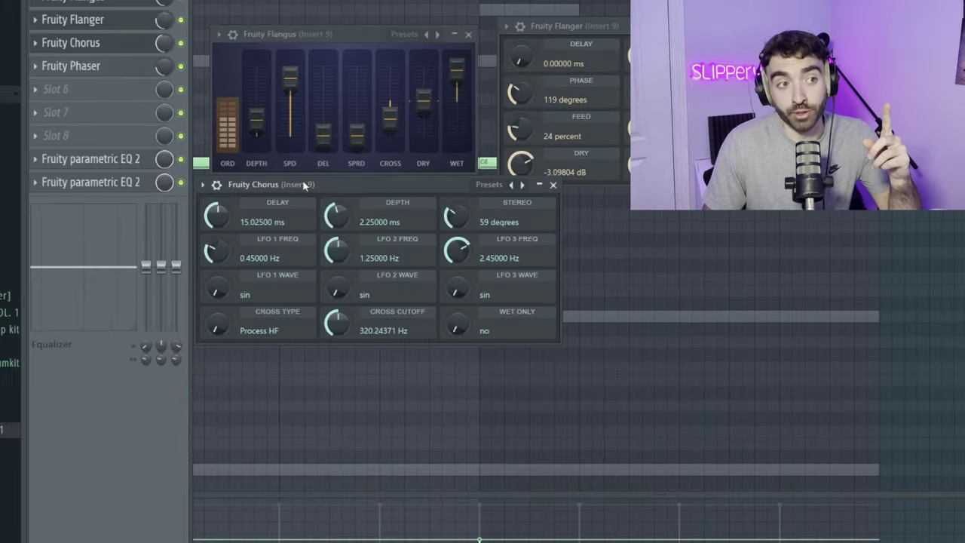
left_click(162, 66)
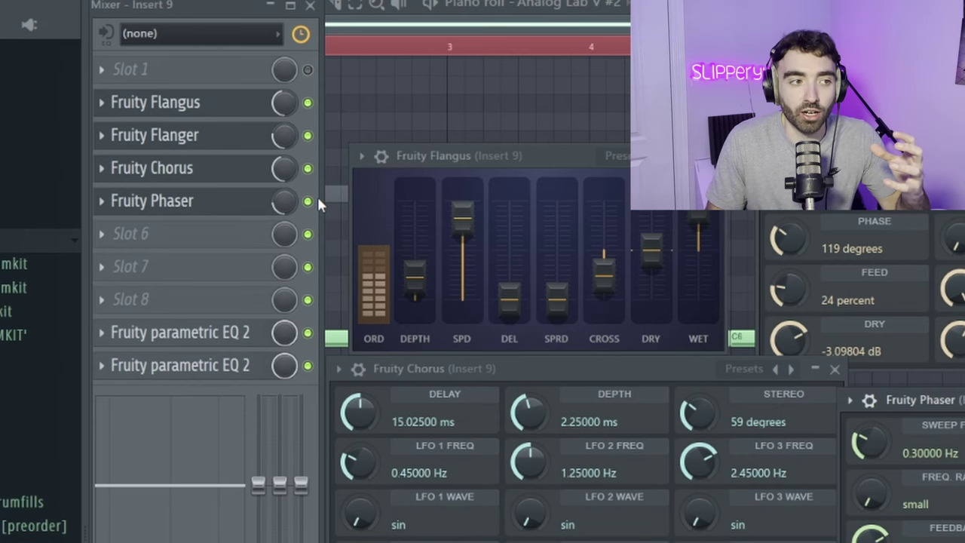
left_click(180, 332)
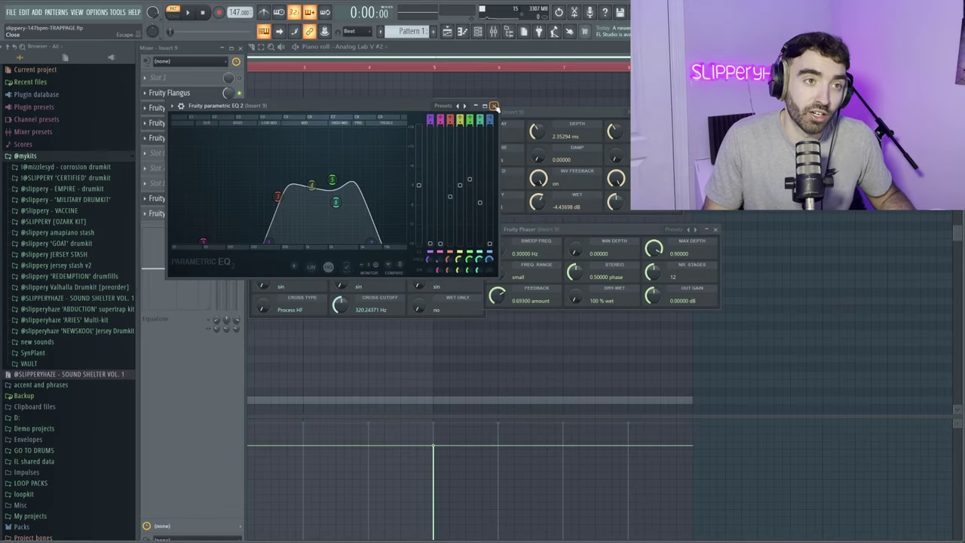
left_click(494, 105)
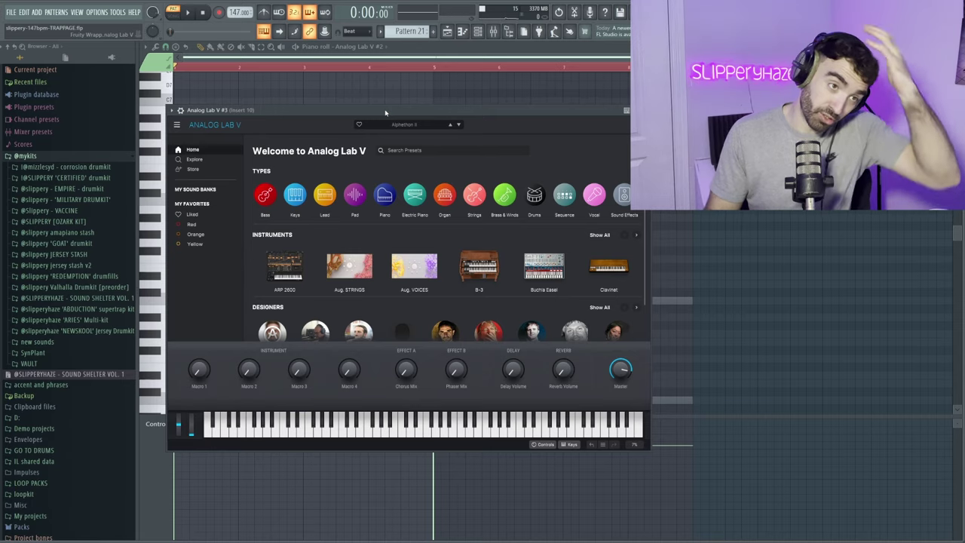
Step: Dismiss the Analog Lab V #3 plugin window and shorten its C6, G#6 and G#7 notes to one bar
left_click_drag(385, 112, 407, 107)
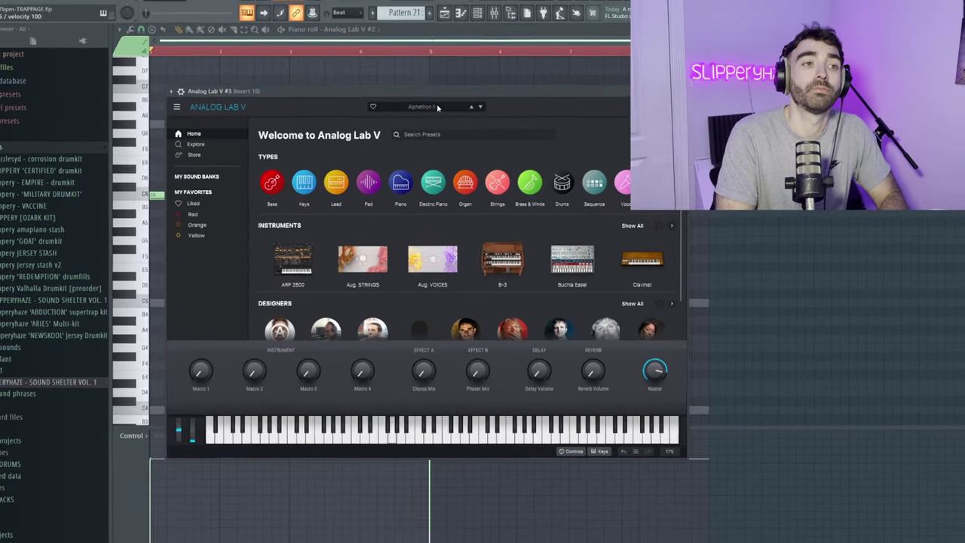
key("Escape")
key("ctrl+a")
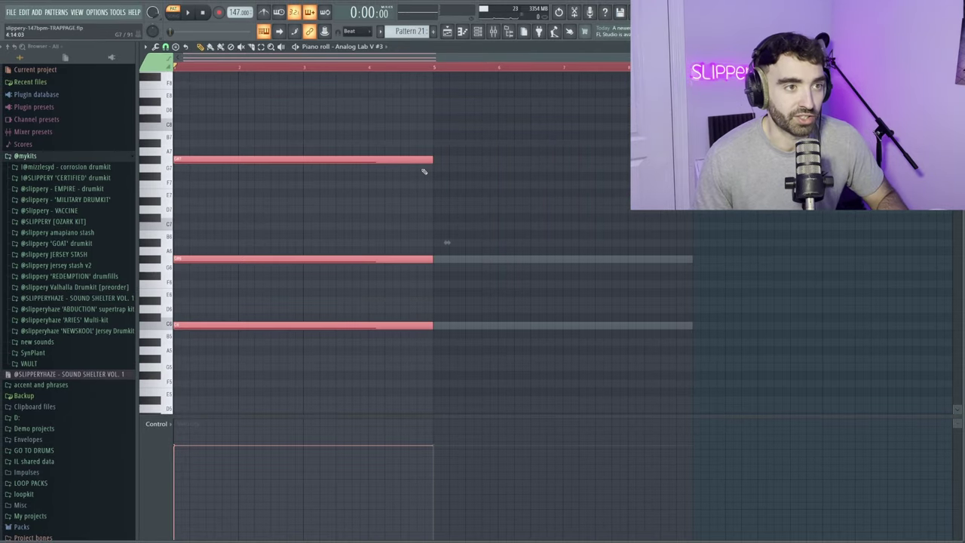
left_click_drag(432, 161, 239, 182)
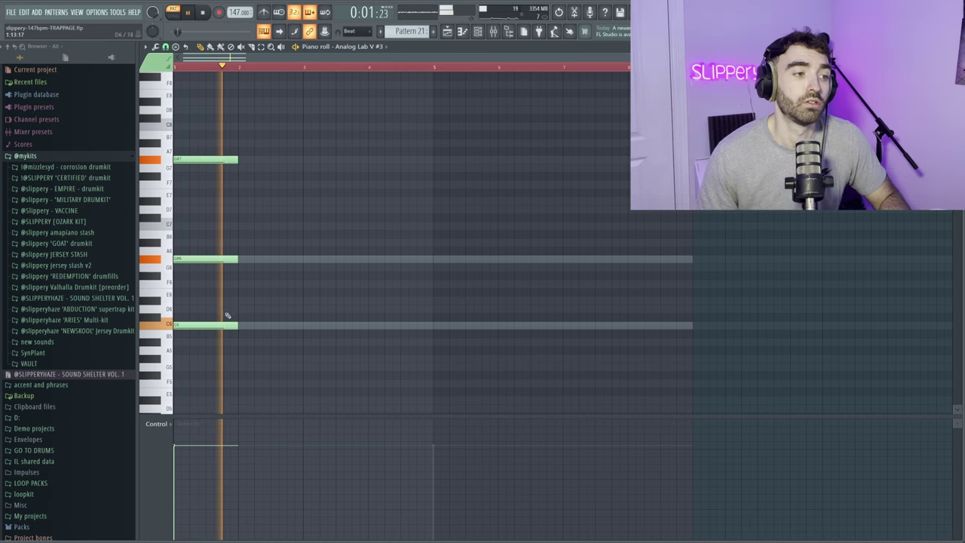
Step: Repeat the one-bar chord at bar 5 and change the G#6 note in both chords to C7
key("ctrl+a")
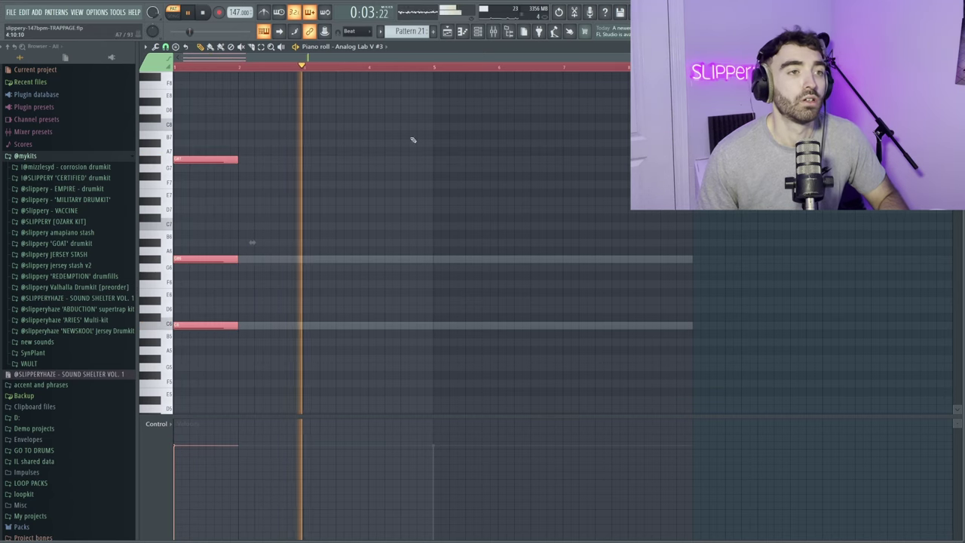
left_click_drag(445, 69, 435, 70)
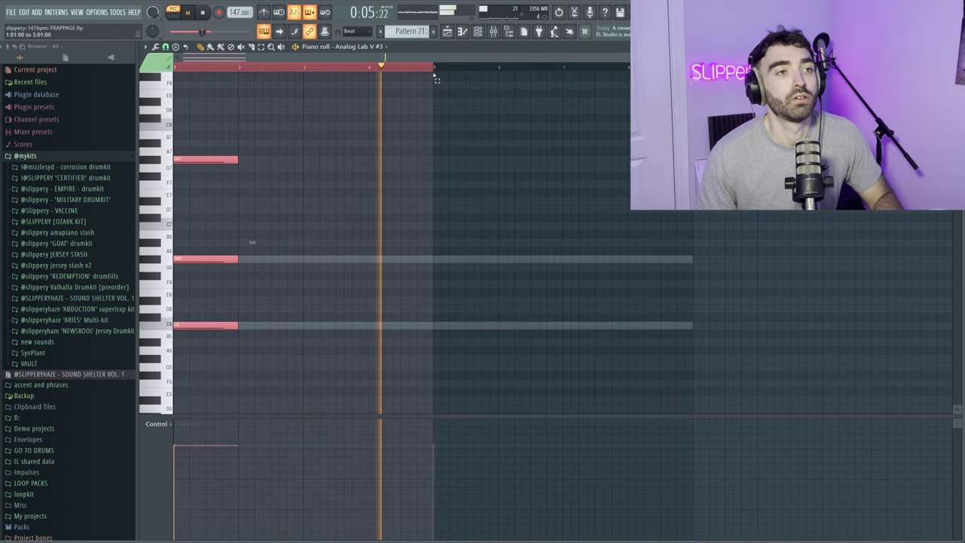
key("ctrl+b")
scroll(387, 128, "down", 3)
scroll(377, 140, "up", 2)
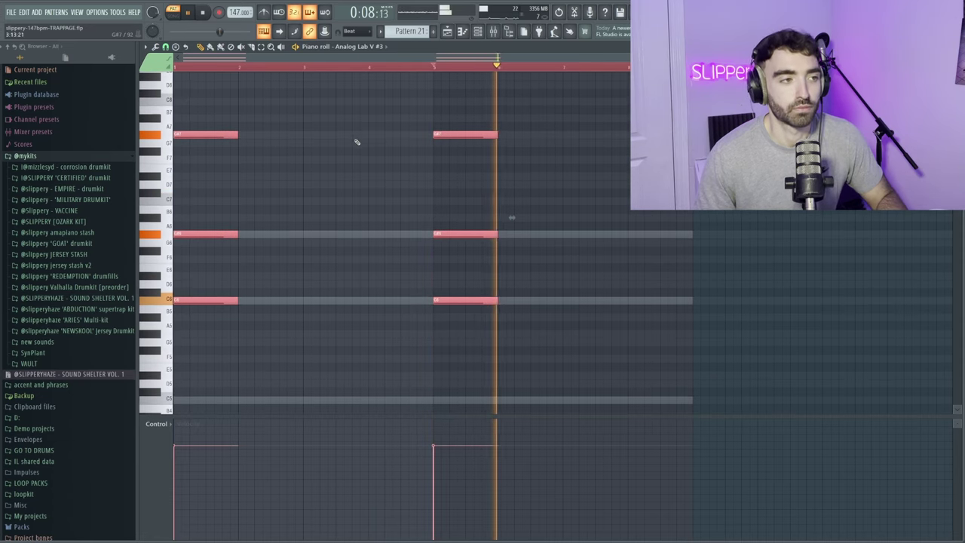
double_click(201, 227)
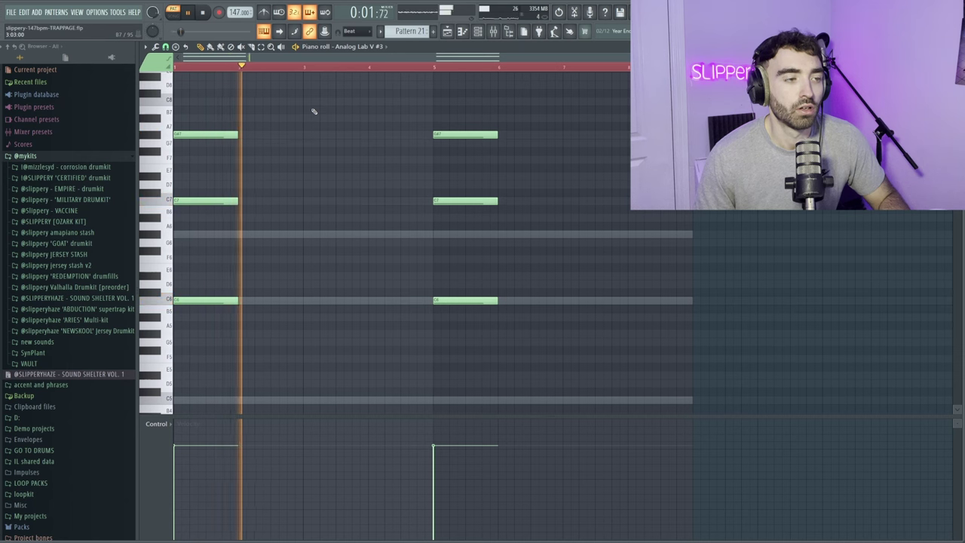
key("space")
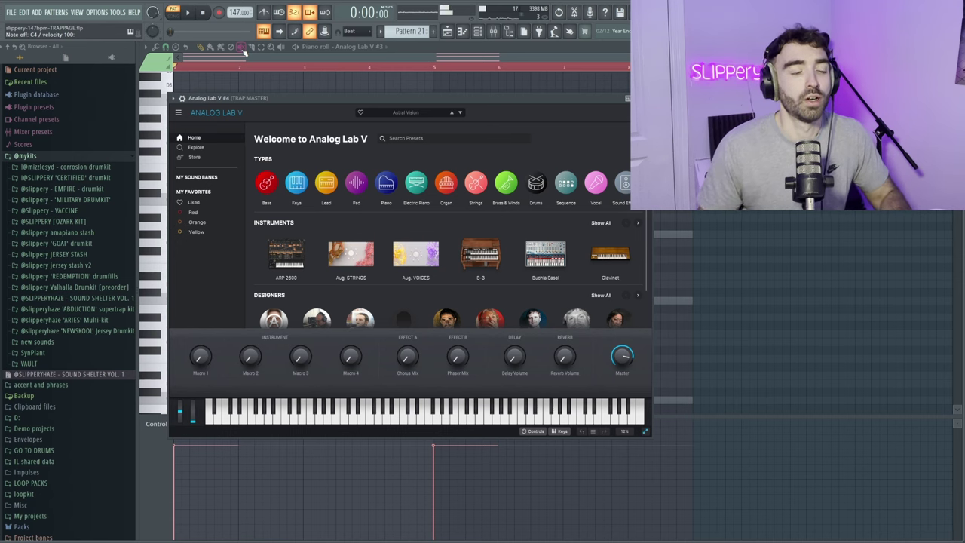
Step: Give Analog Lab V #4 two-bar G#7 notes at bars 1 and 5 in its piano roll
key("F6")
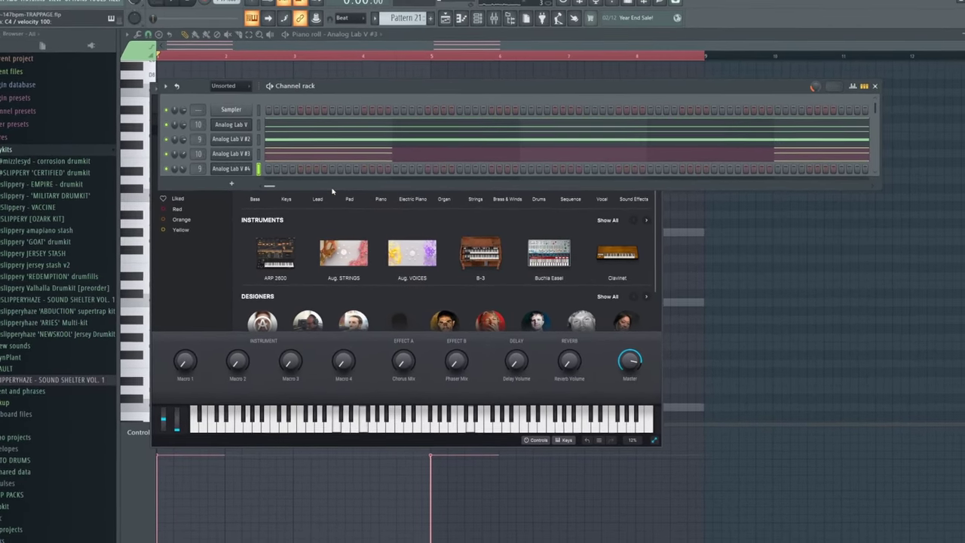
key("F7")
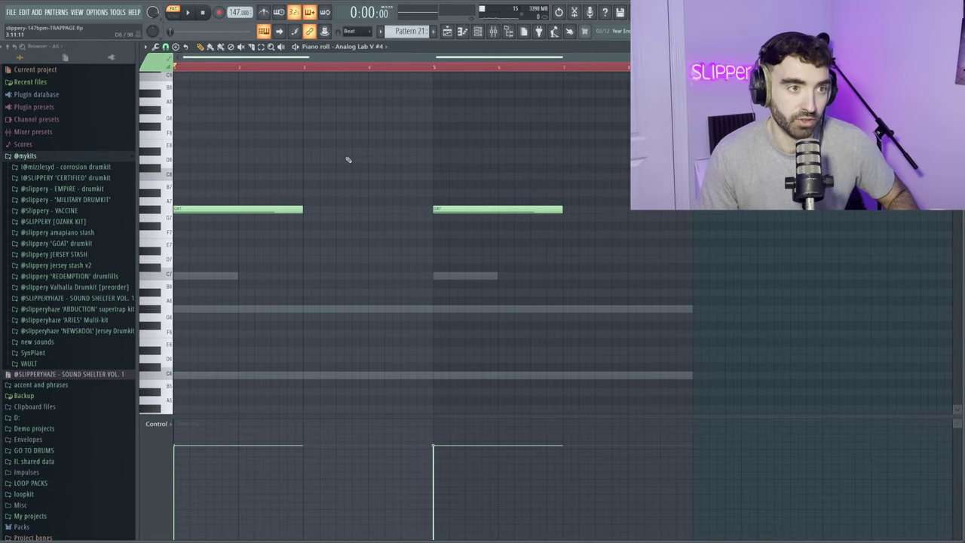
key("space")
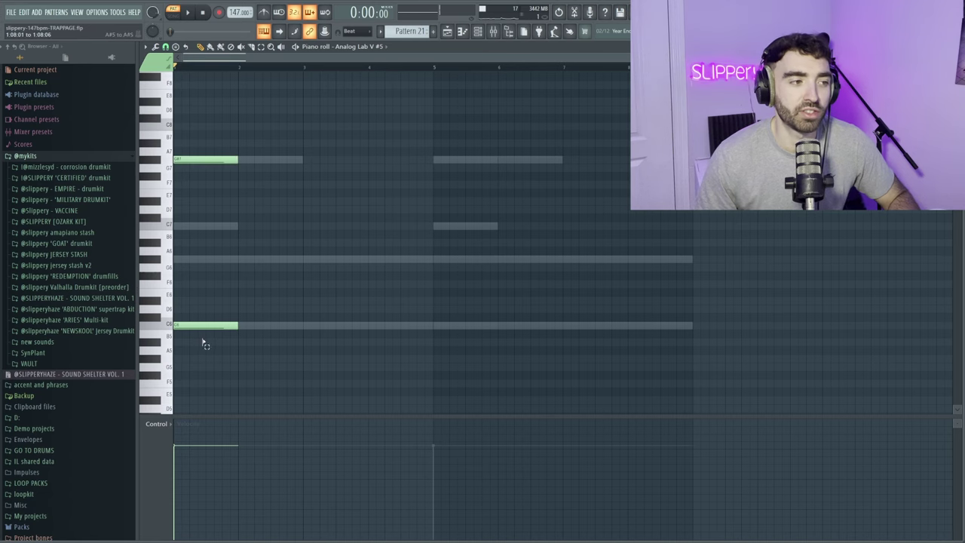
Step: Shift the Analog Lab V #5 notes C6 and G#7 to bar 2 and place a copy at bar 4
key("ctrl+a")
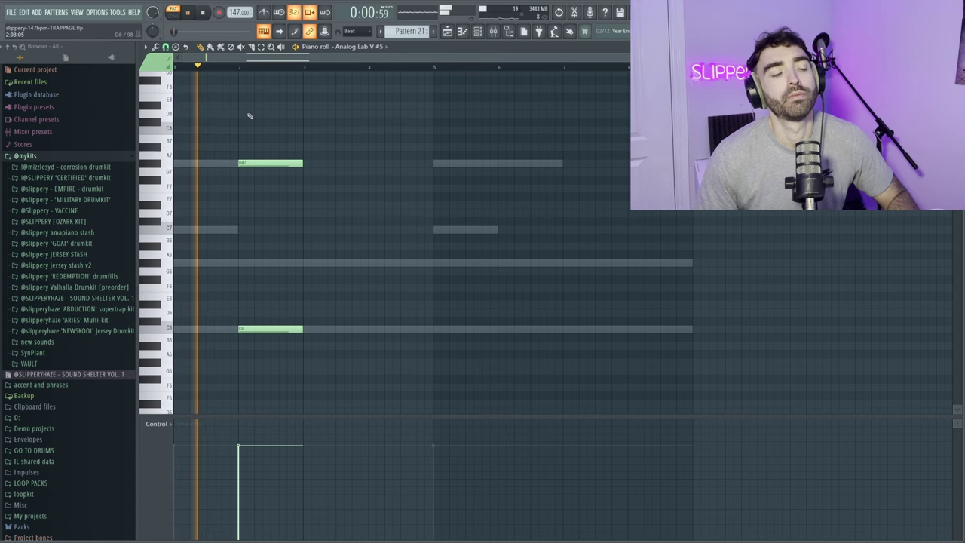
key("ctrl+a")
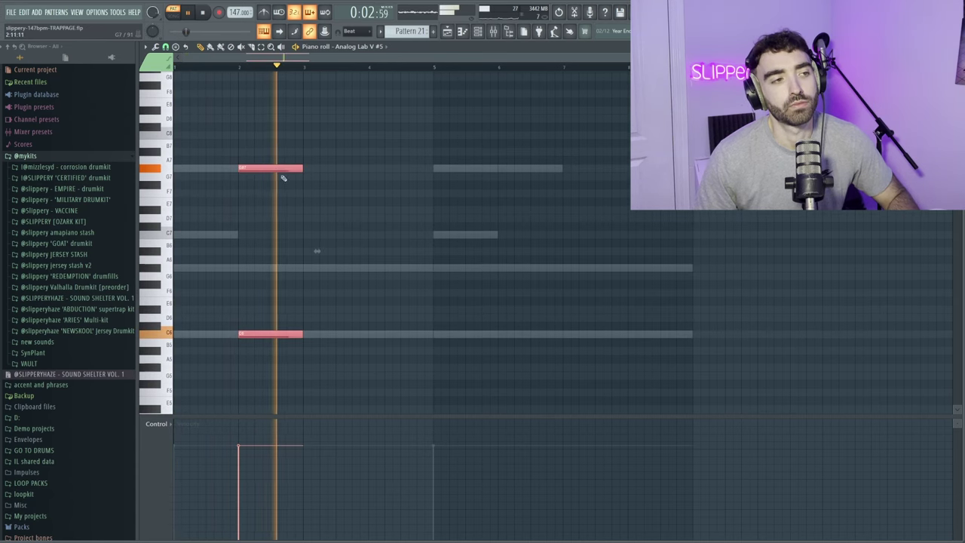
left_click_drag(276, 168, 404, 165)
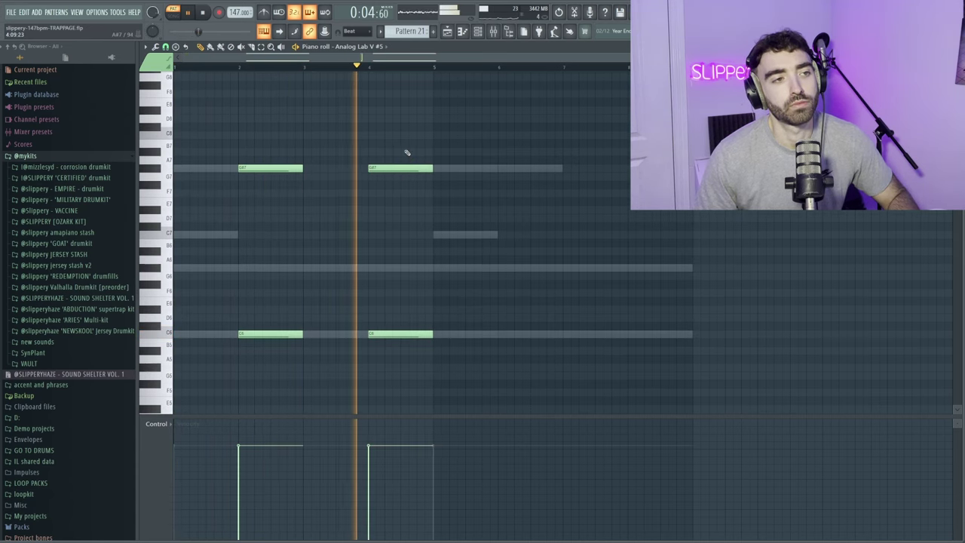
key("space")
Step: Duplicate the first four bars of the C6 and G#7 pattern so it repeats at bars 6 and 8
key("ctrl+a")
scroll(435, 73, "up", 3)
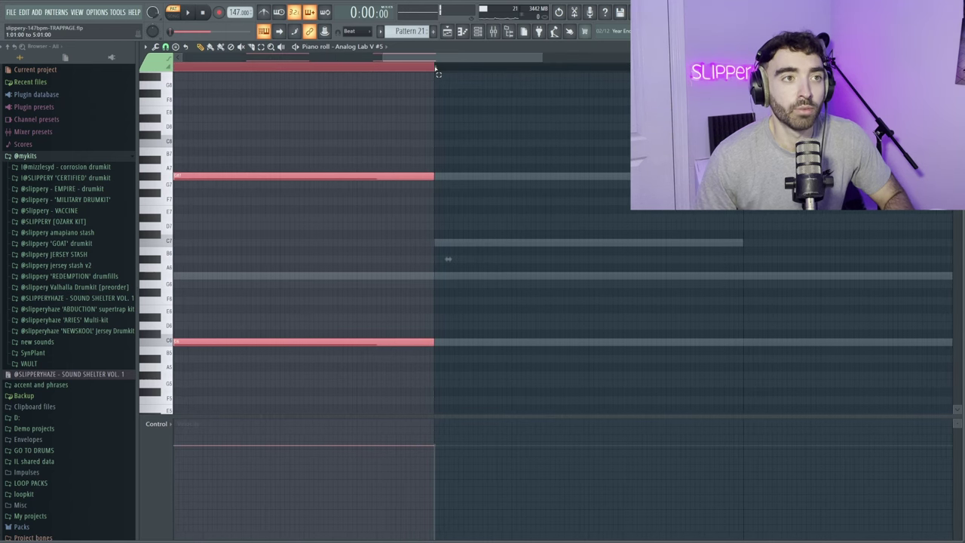
scroll(434, 73, "down", 3)
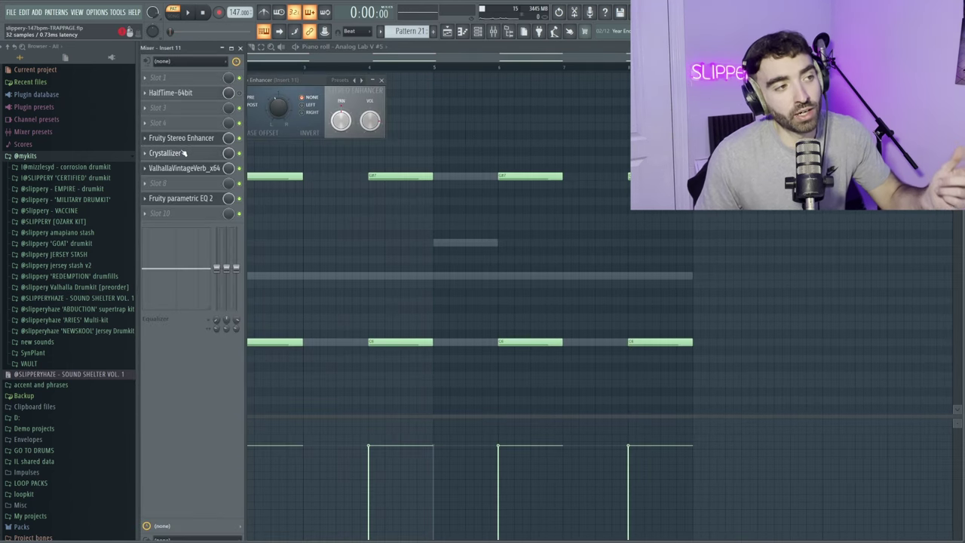
Step: Open the Crystallizer and ValhallaVintageVerb effects on mixer Insert 11 to examine their settings
left_click(181, 153)
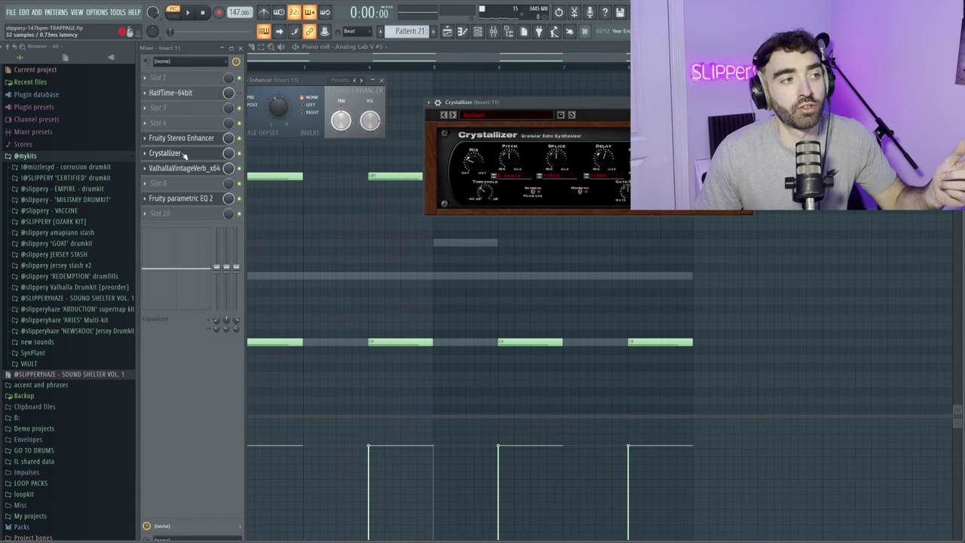
left_click(182, 169)
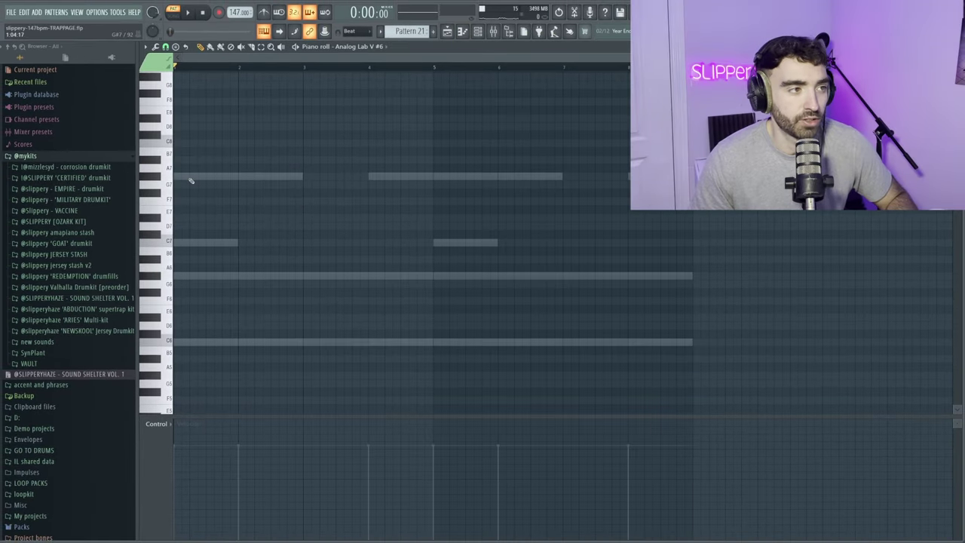
Step: Place a one-bar G#7 note in bar 1 and a one-bar G7 note in bar 2 for Analog Lab V #6
scroll(261, 191, "up", 1, "ctrl")
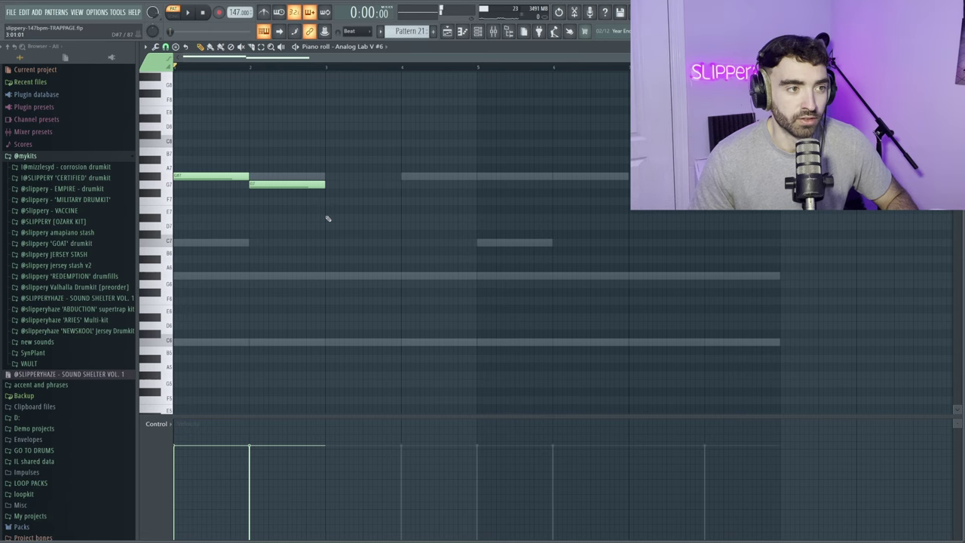
scroll(266, 122, "down", 1, "ctrl")
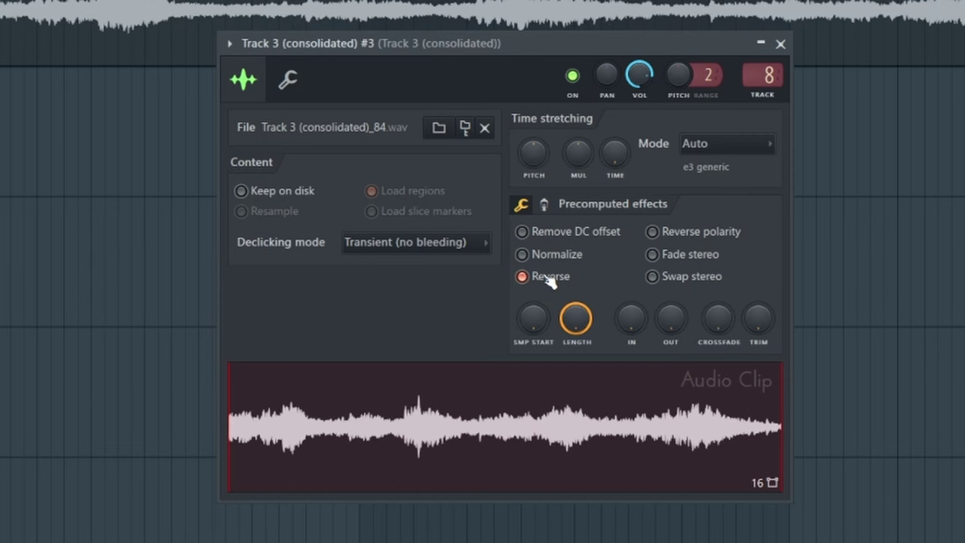
Step: Play back the reversed Track 3 audio clip in the playlist
key("space")
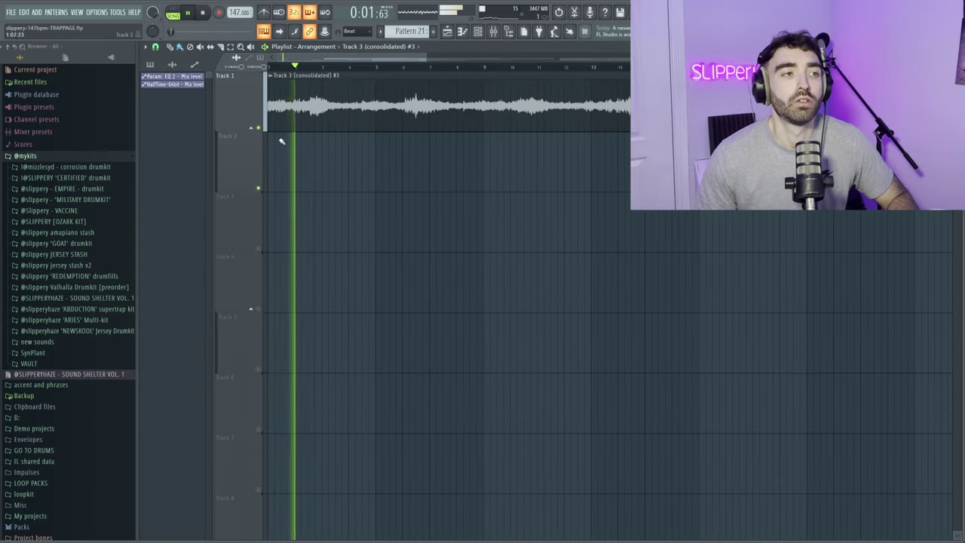
Step: Examine the HalfTime effect on the consolidated Track 3 clip and play back the exported melody at 165 BPM
scroll(268, 143, "down", 1)
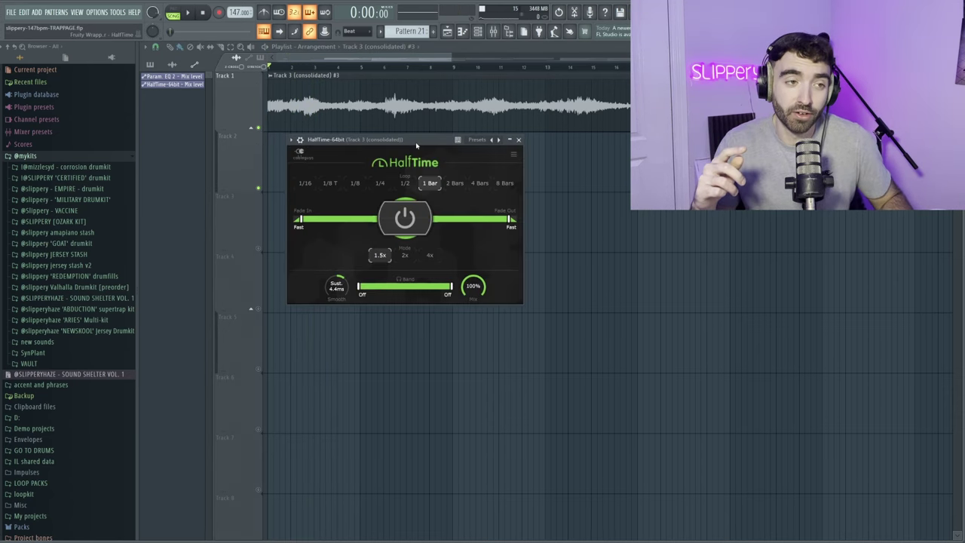
key("space")
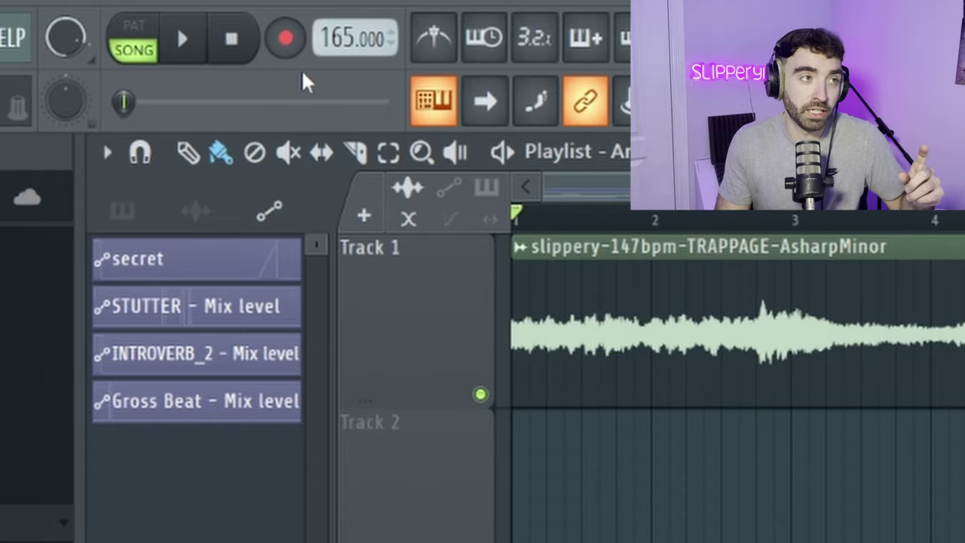
key("space")
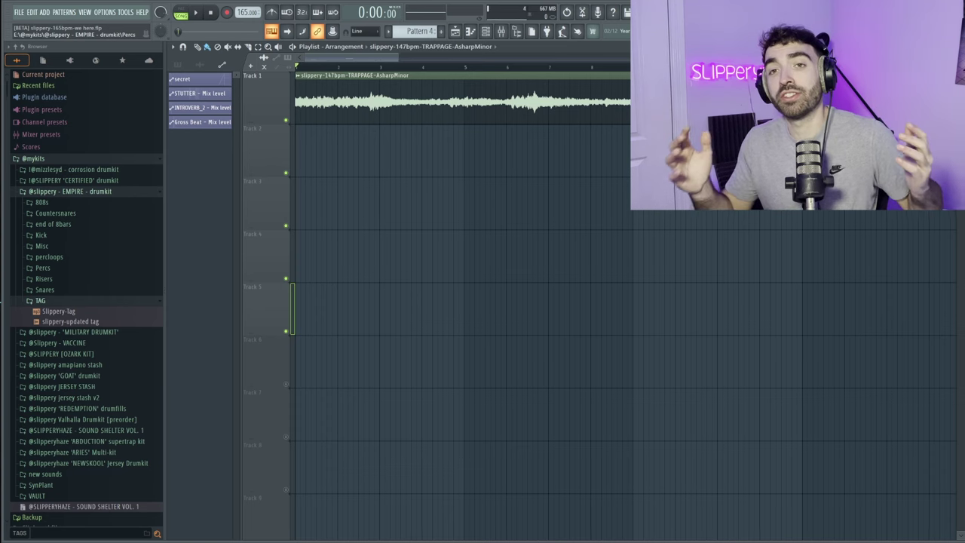
Step: Collapse the EMPIRE drumkit folder and expand the 'ABDUCTION' supertrap kit folder
left_click(71, 191)
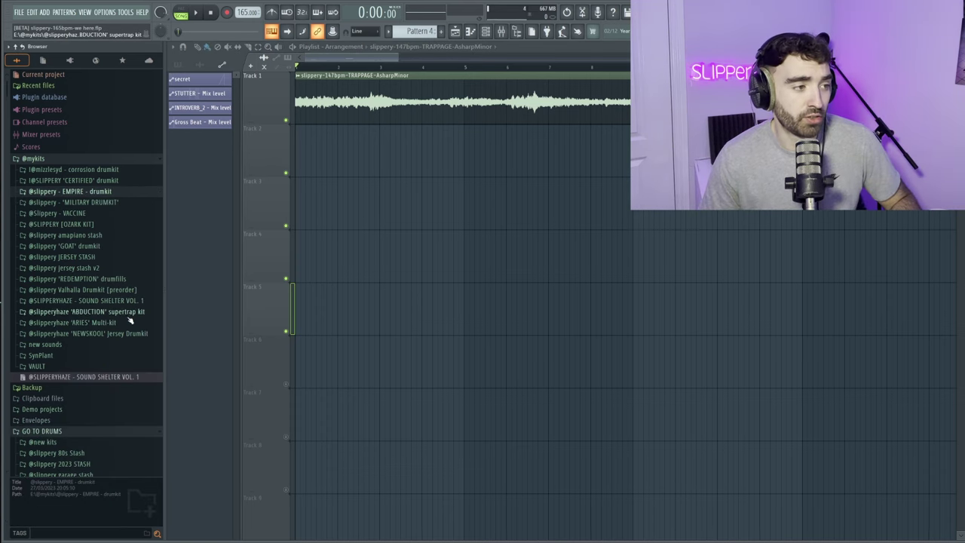
left_click(126, 312)
left_click(128, 312)
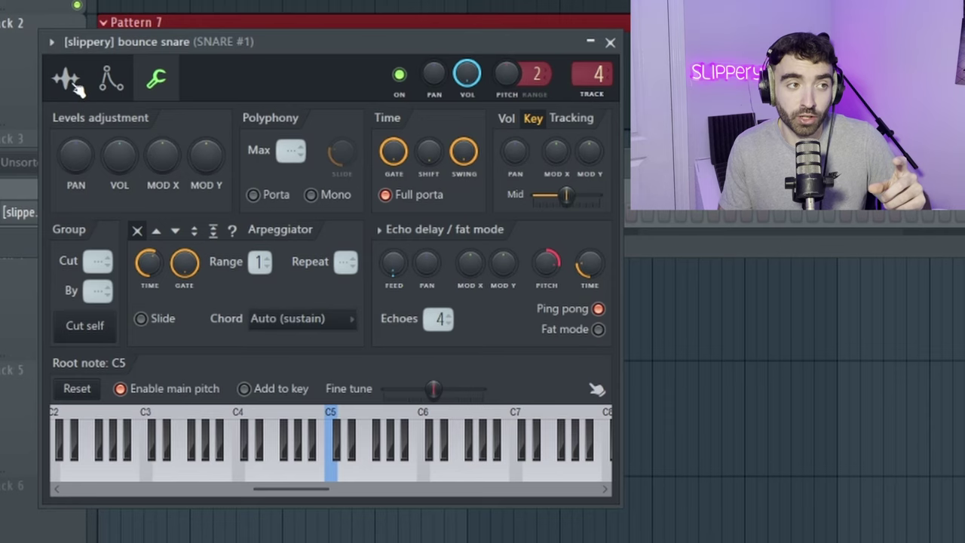
Step: Try placing bounce snare hits on steps 9 and 41 of Pattern 7
left_click(280, 153)
left_click(323, 153)
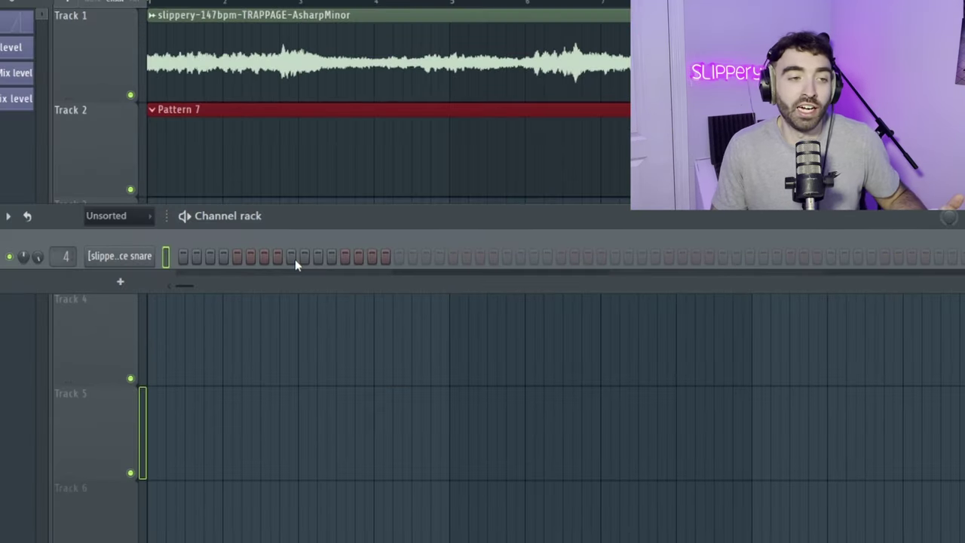
left_click(292, 258)
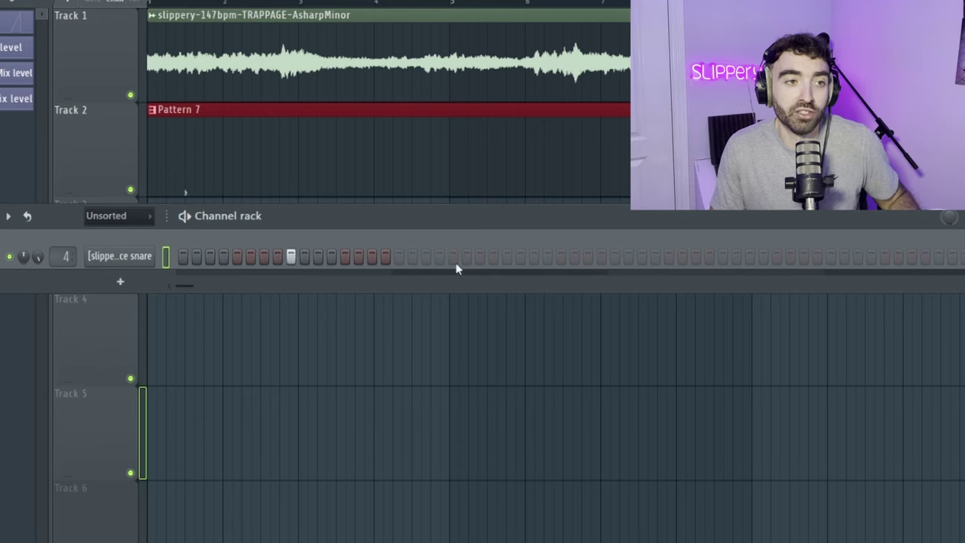
left_click(722, 257)
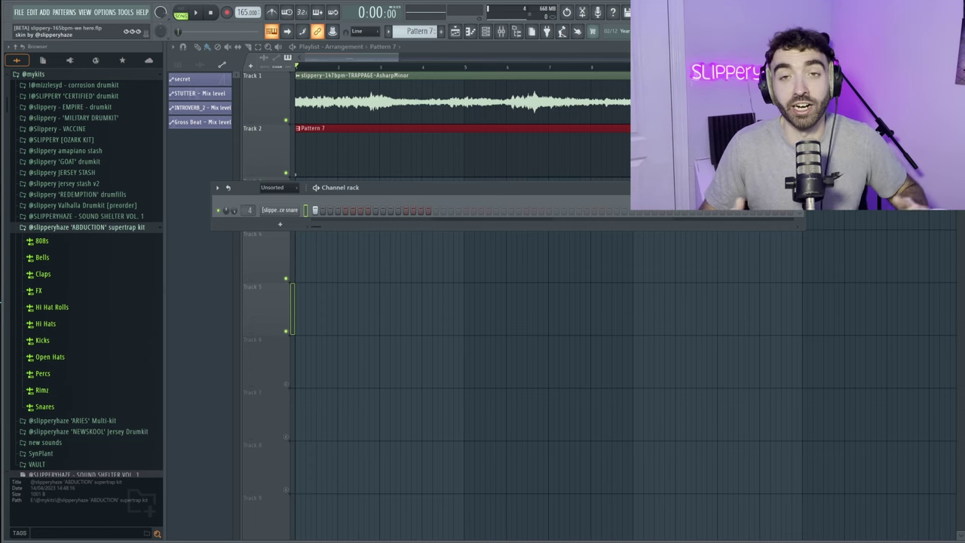
Step: Add bounce snare hits on steps 21, 33, 39 and 45 of Pattern 7 while playing the loop
key("space")
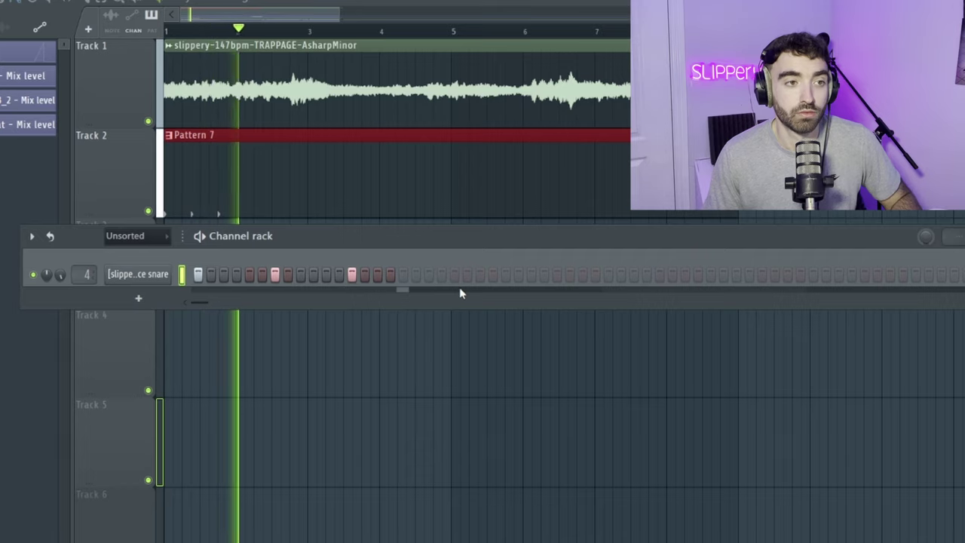
left_click(478, 277)
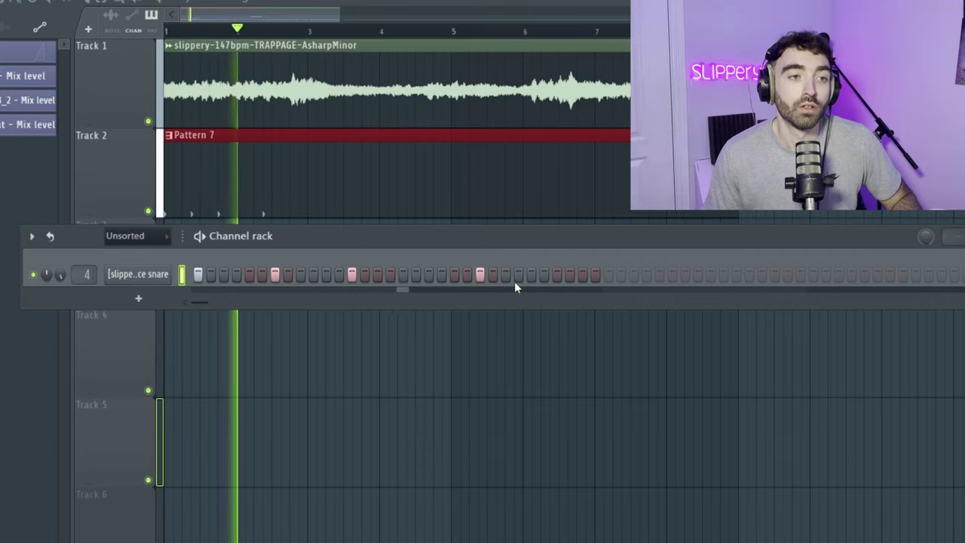
right_click(479, 274)
left_click(454, 274)
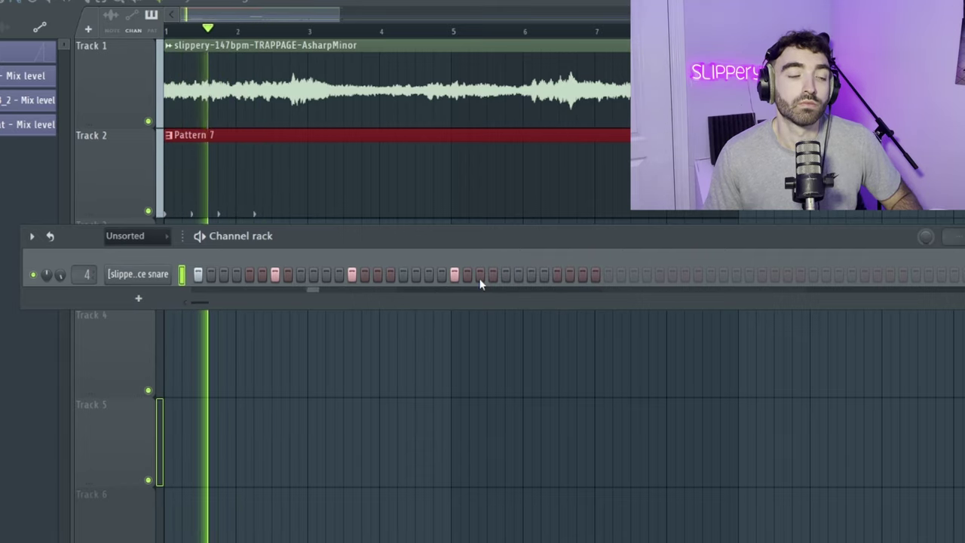
key("space")
key("space")
left_click(608, 274)
left_click(684, 274)
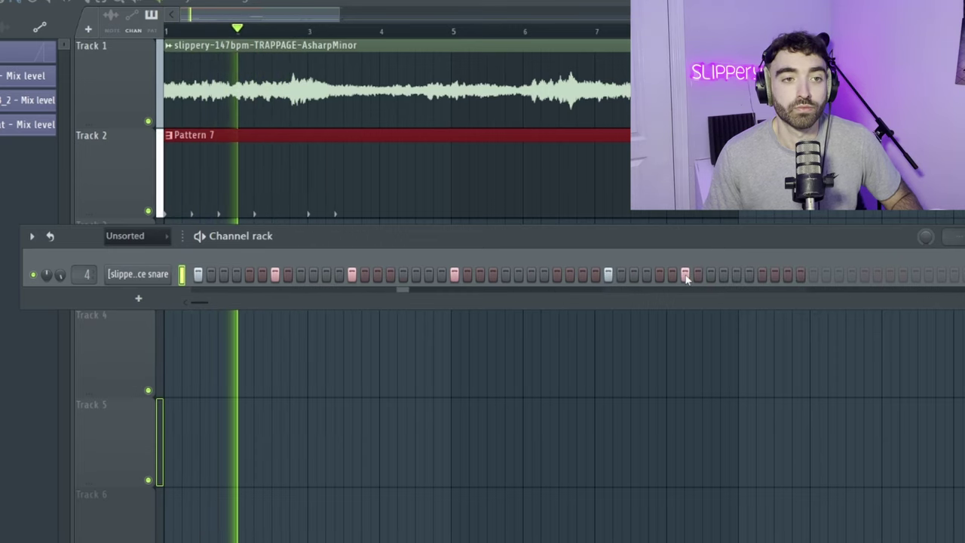
left_click(737, 274)
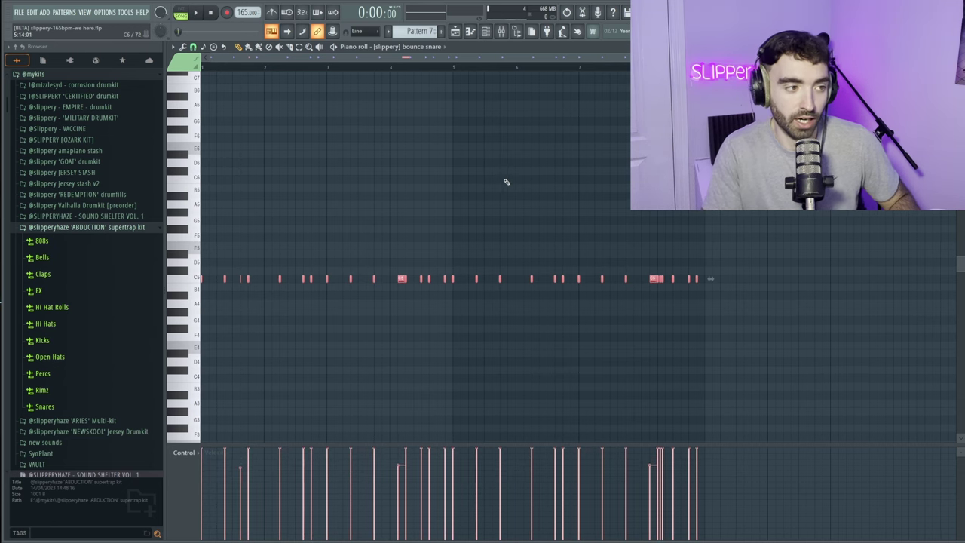
Step: Transpose all bounce snare notes down one semitone to B4 and play back the pattern
key("shift+Down")
key("space")
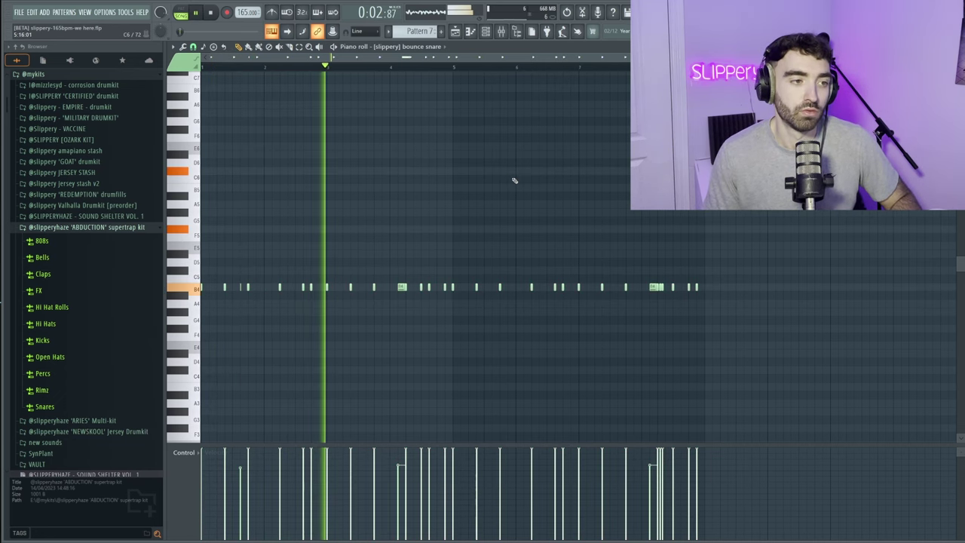
scroll(528, 180, "down", 1)
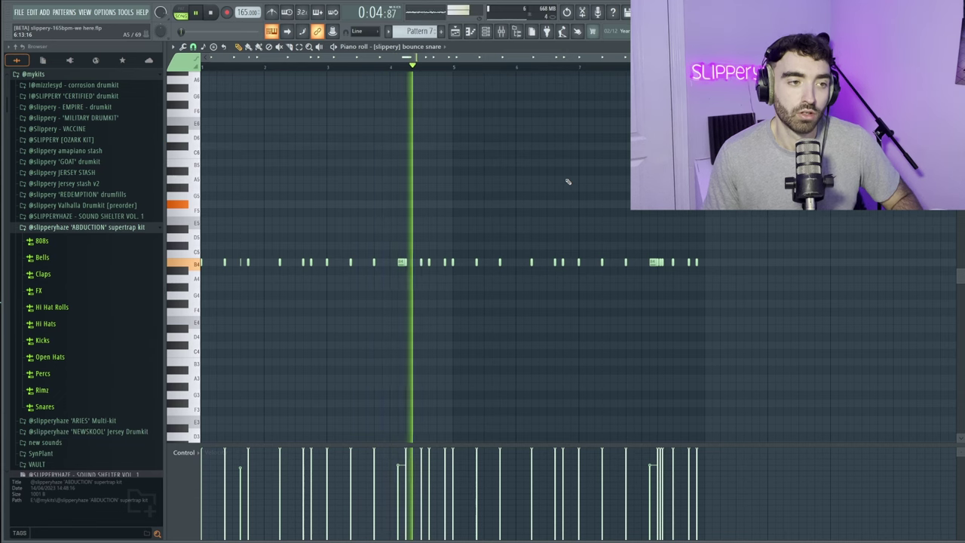
scroll(588, 185, "up", 1)
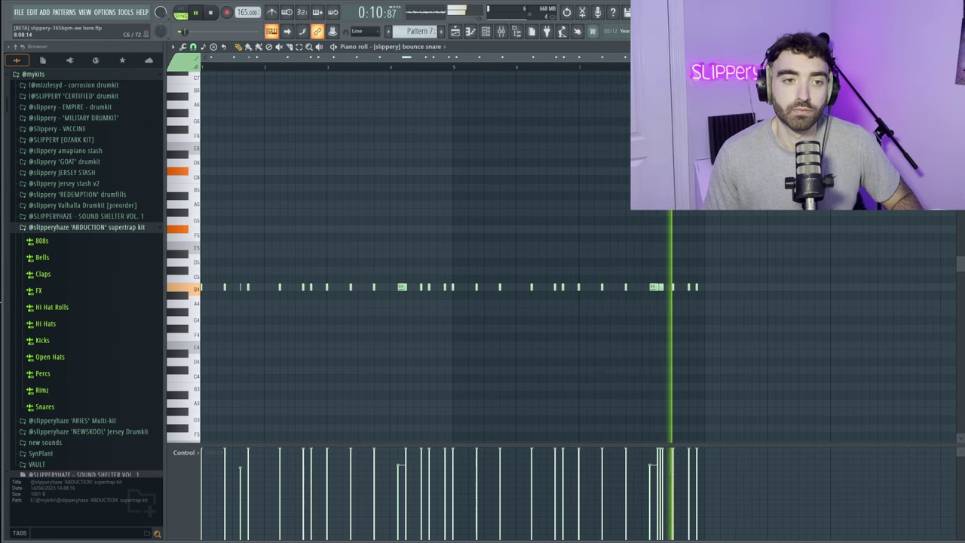
key("space")
Step: Add the [slippery] goto 808 sample from the kit's 808s folder as a channel and open its piano roll
left_click(76, 243)
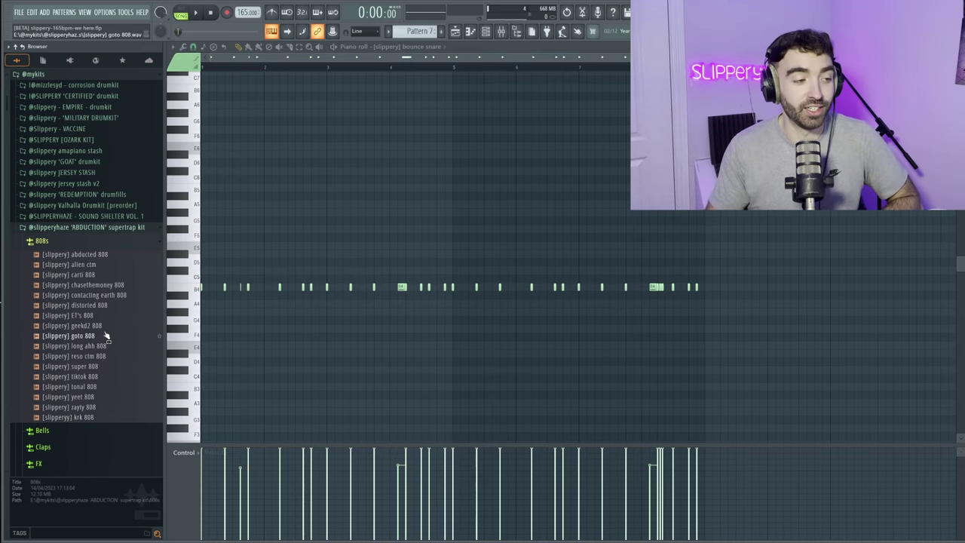
left_click_drag(107, 336, 354, 235)
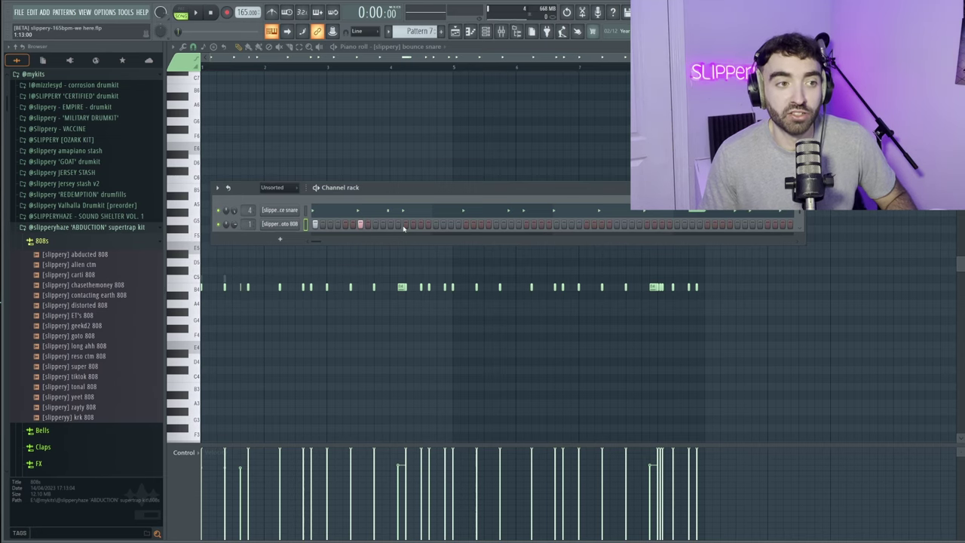
key("F7")
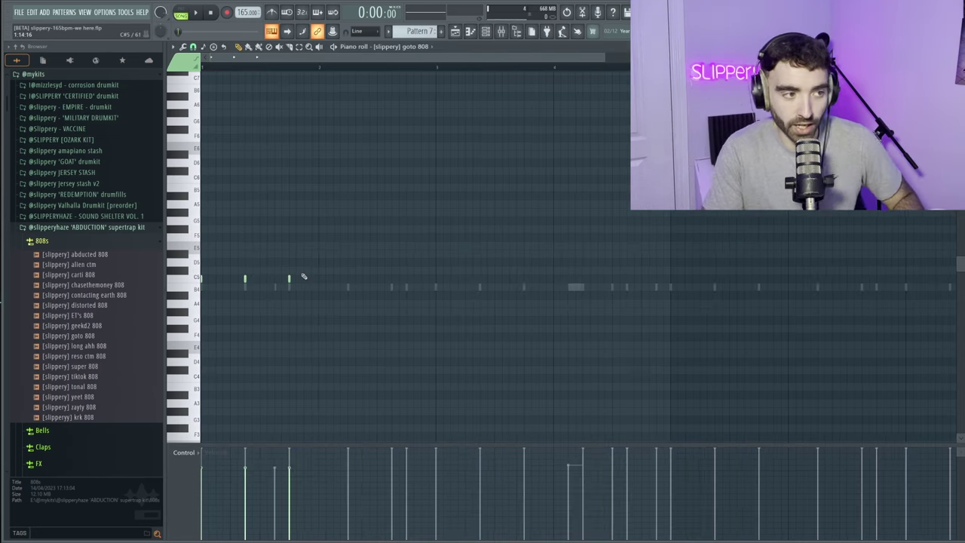
Step: Place A#4 notes for the goto 808 in bars 2 to 4, lined up with the ghosted snare hits
key("space")
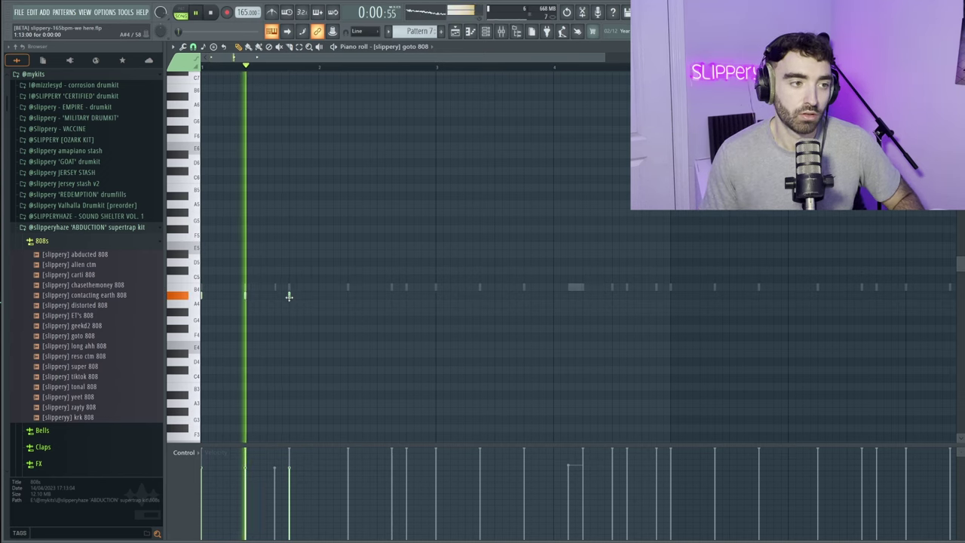
left_click(348, 295)
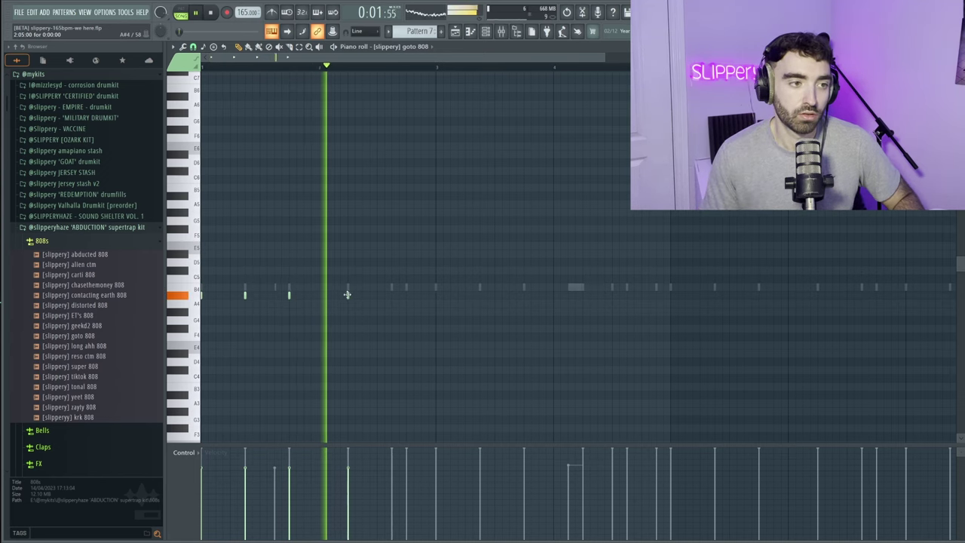
left_click(436, 295)
left_click(480, 295)
left_click(523, 294)
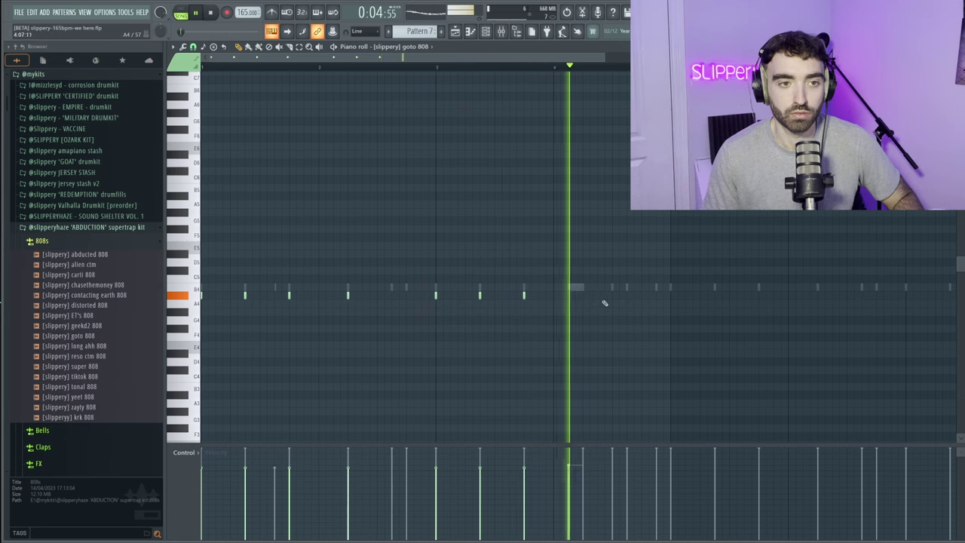
left_click(613, 294)
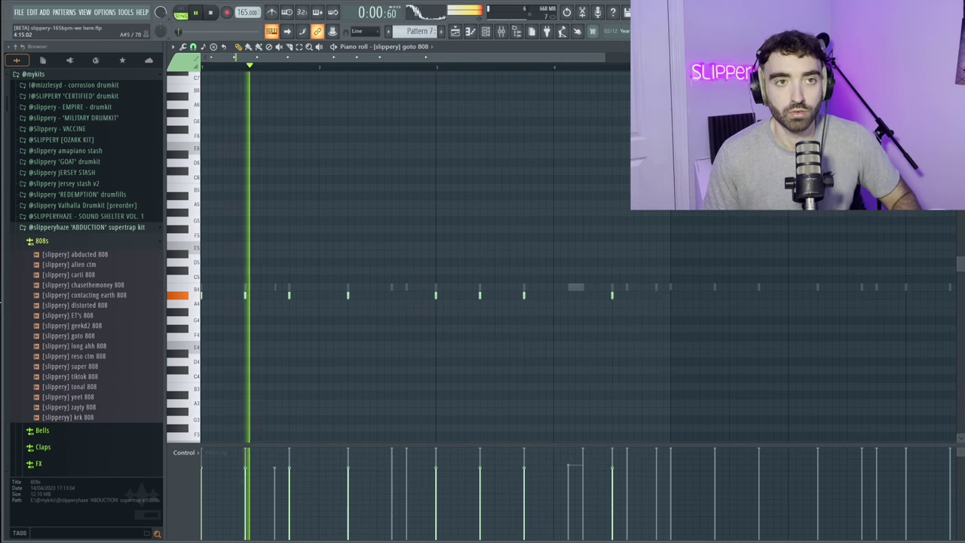
Step: Duplicate the four-bar goto 808 pattern into bars 5 to 8 and play it back
key("ctrl+a")
key("ctrl+b")
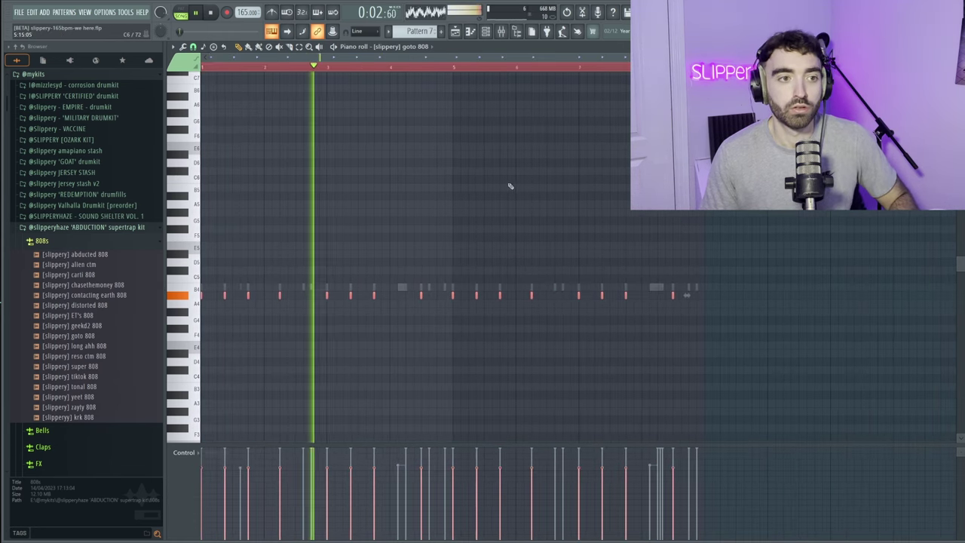
key("space")
key("space")
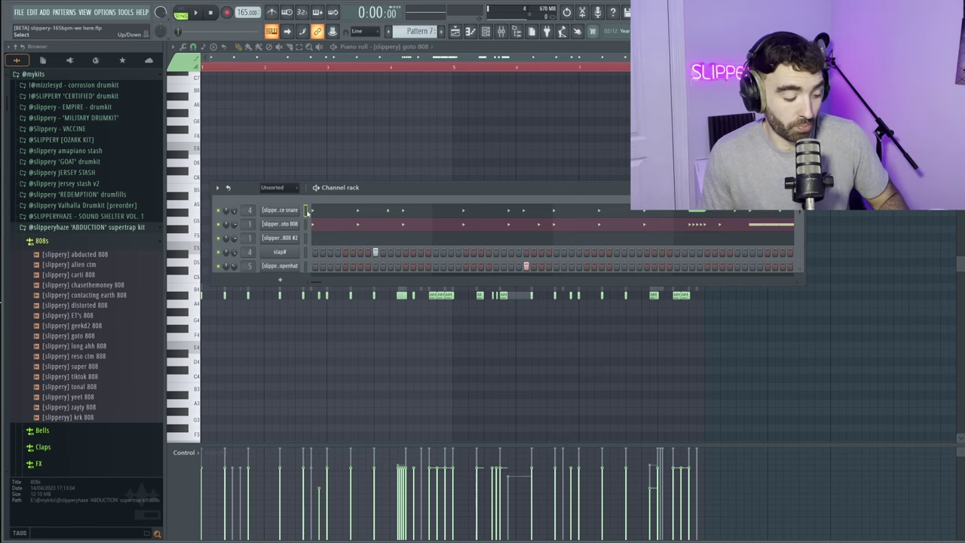
Step: Open the bounce snare notes in the piano roll and play back the snare pattern
left_click(315, 211)
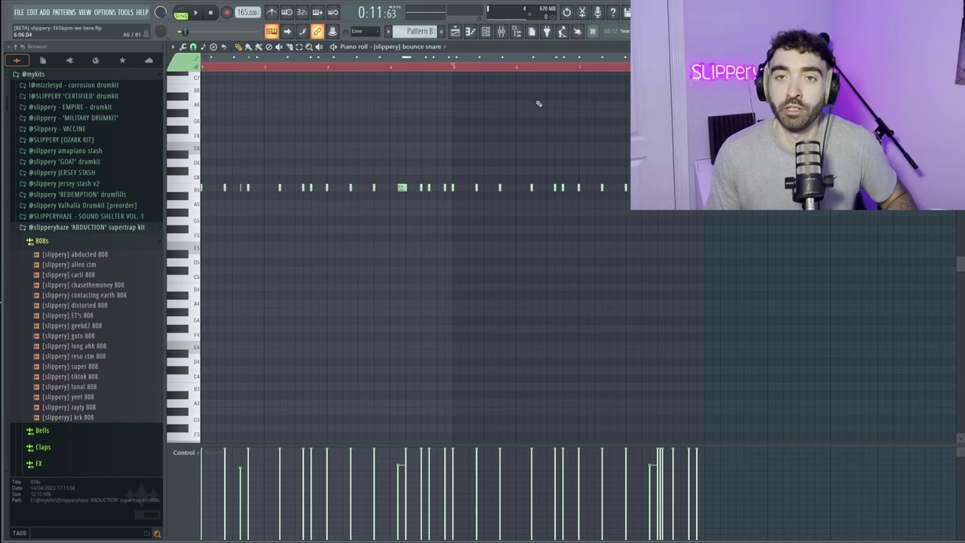
key("space")
scroll(463, 149, "up", 1)
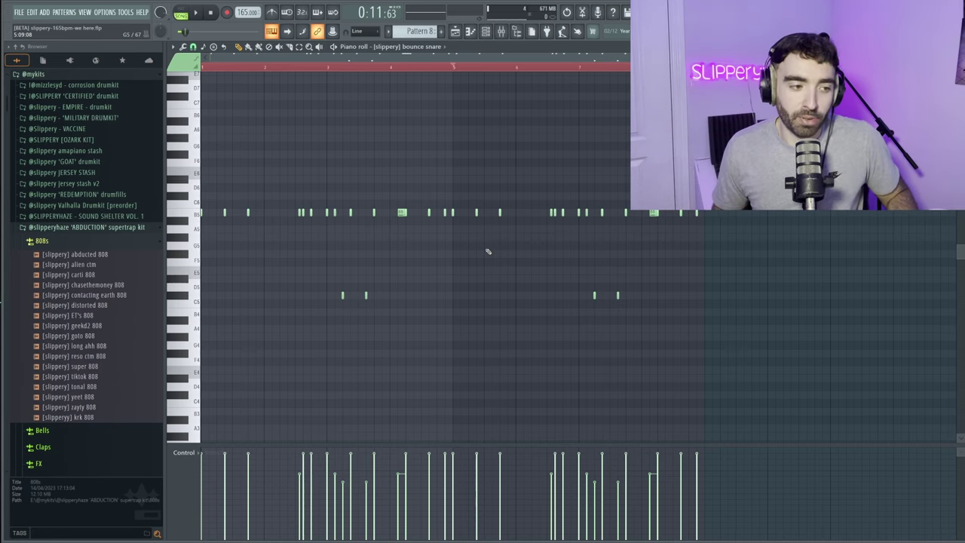
key("space")
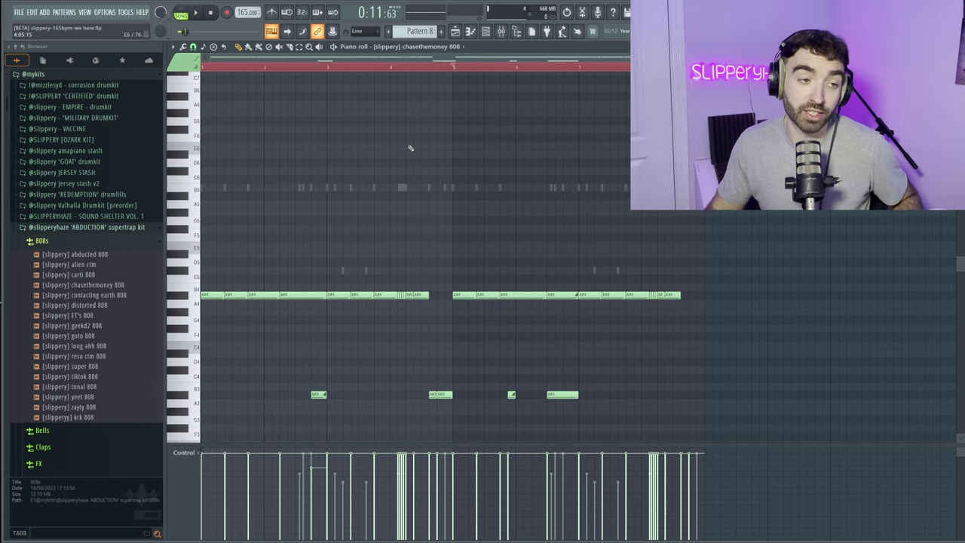
Step: Play back Pattern 8 while reviewing the chasethemoney 808 notes
key("space")
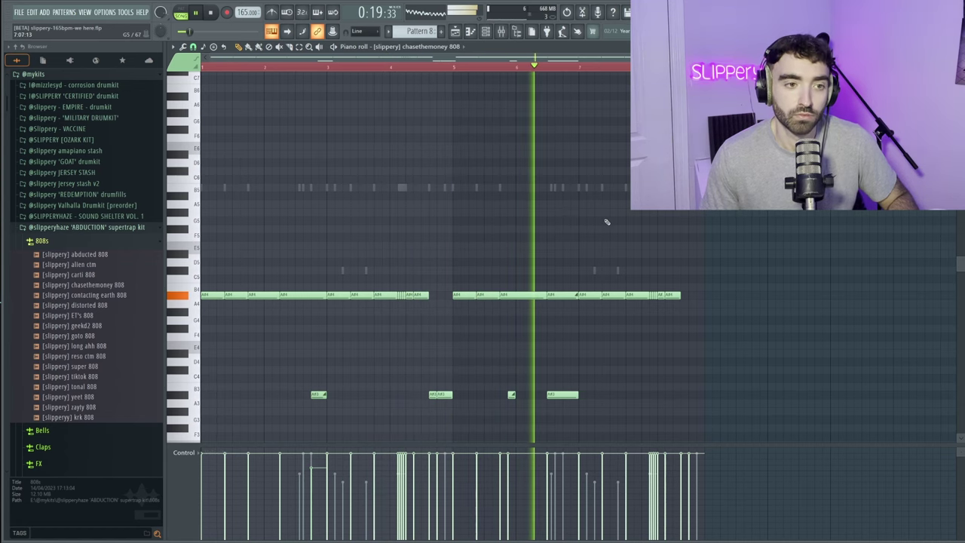
scroll(608, 220, "down", 1)
scroll(628, 226, "up", 1)
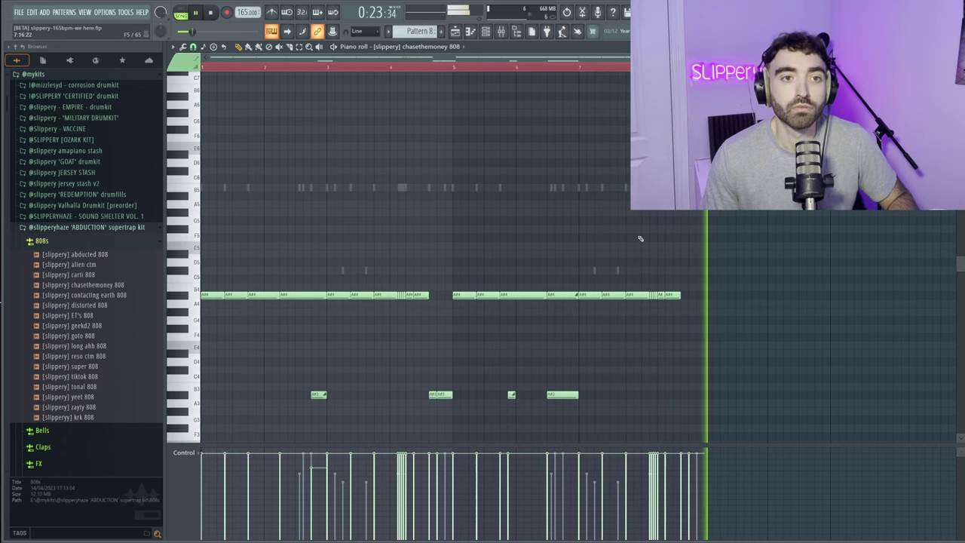
key("space")
Step: Transpose all chasethemoney 808 notes down one octave and play them back
scroll(633, 238, "up", 2)
key("space")
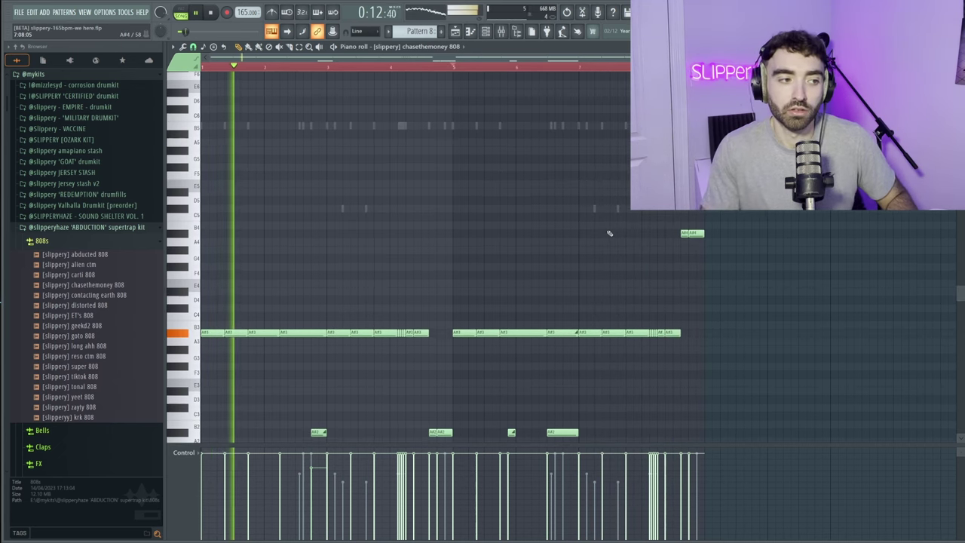
key("space")
Step: Examine the inhale sample on Track 5 at the gap in the melody and drums before bar 17
scroll(608, 232, "down", 4)
left_click_drag(481, 253, 308, 157)
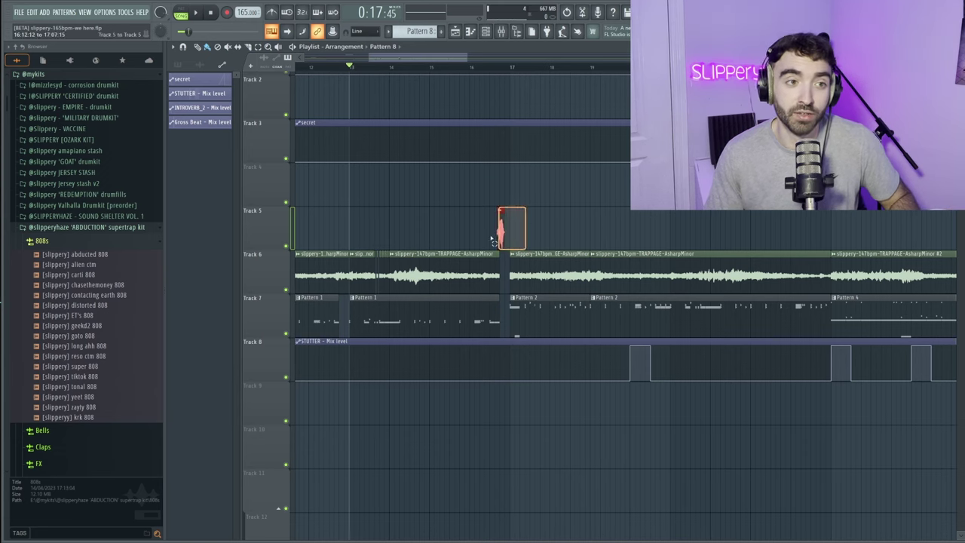
key("space")
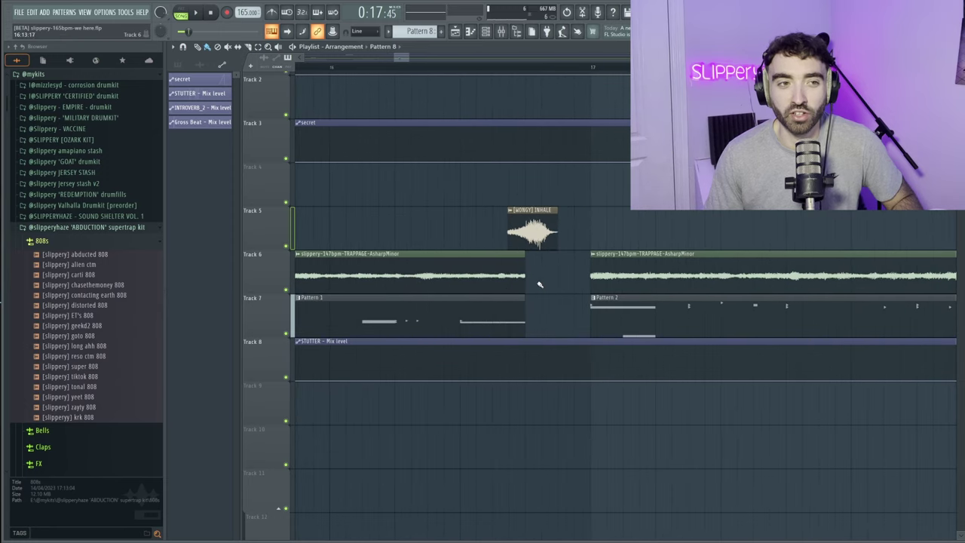
scroll(539, 284, "down", 3)
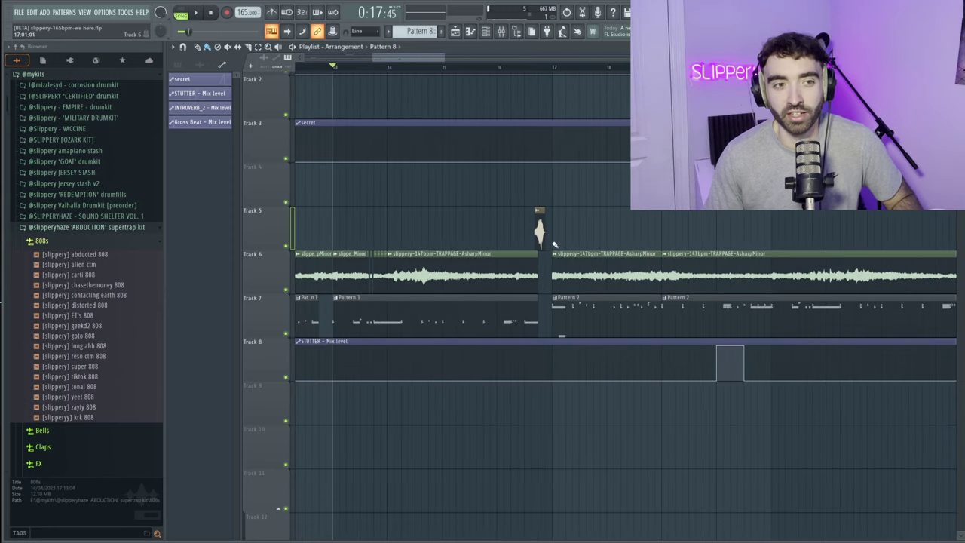
left_click(542, 230)
Step: Play back the full playlist arrangement from the start
scroll(572, 225, "down", 5)
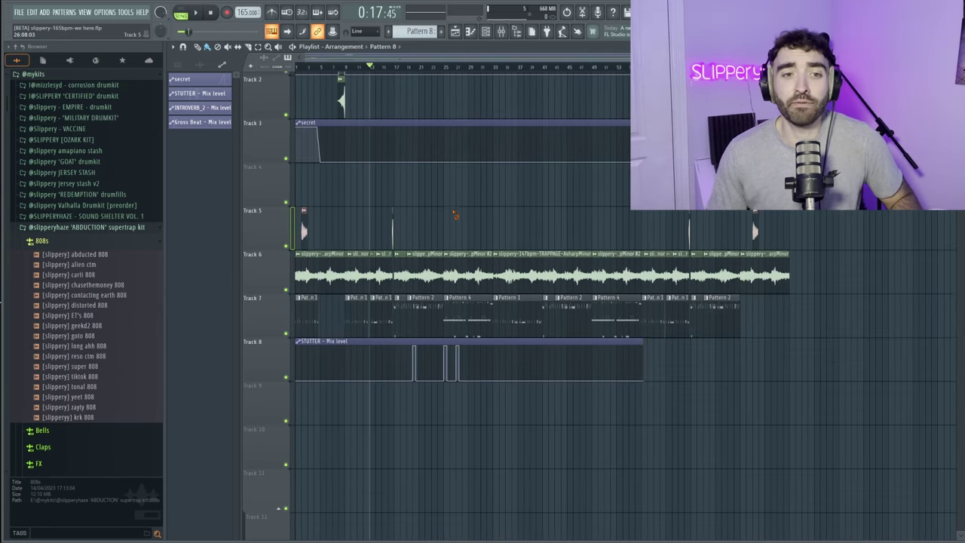
scroll(468, 389, "up", 2)
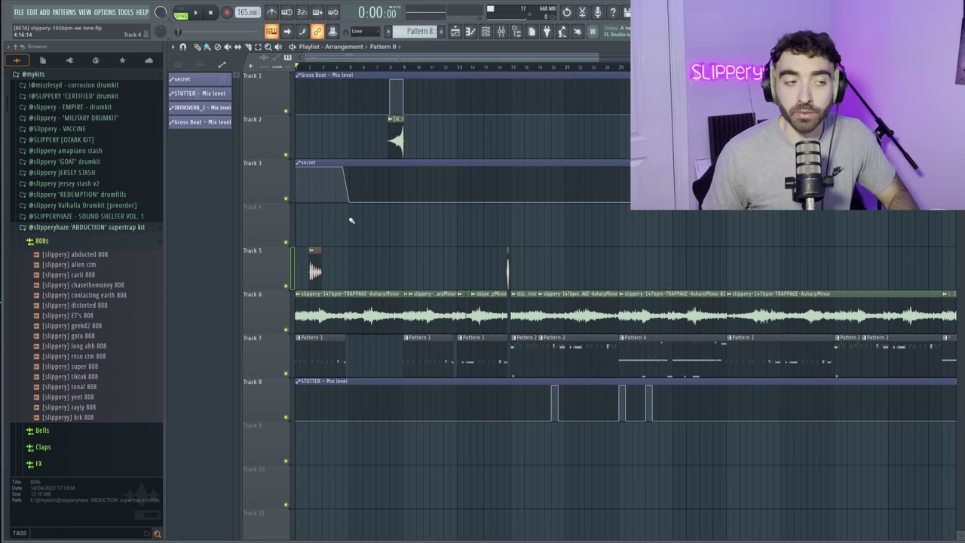
key("space")
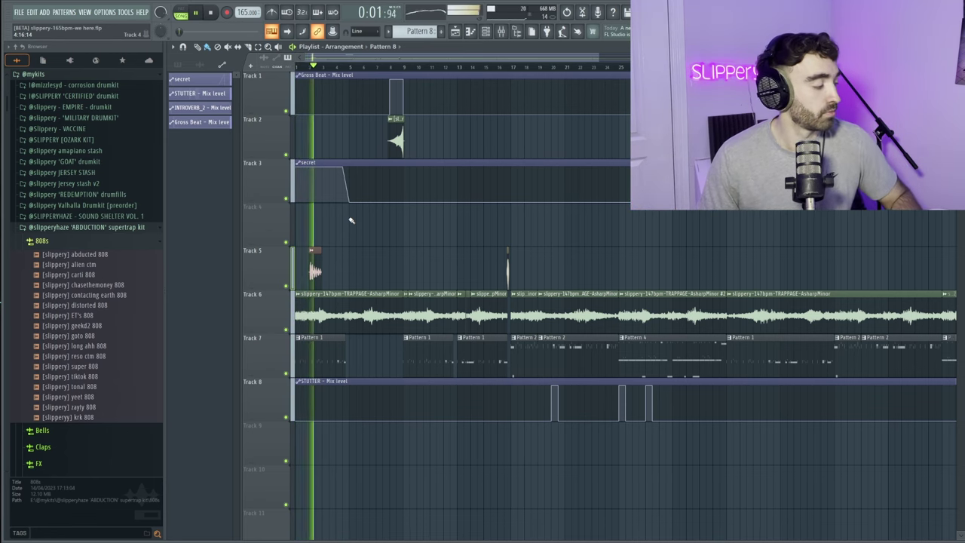